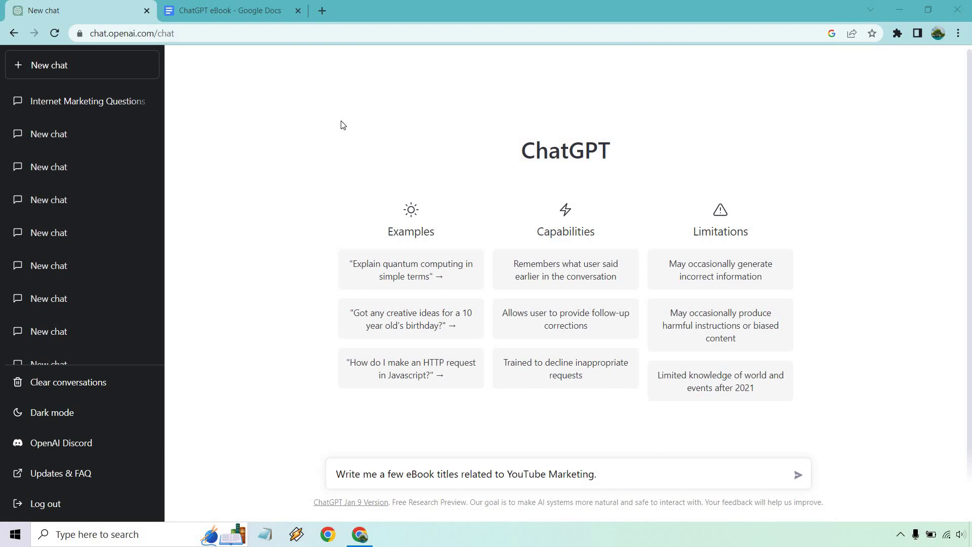
Switch to the ChatGPT eBook document and select its list of prompts
{"action": "left_click", "coordinate": [238, 9]}
{"action": "left_click_drag", "start_coordinate": [336, 306], "coordinate": [300, 254]}
Review the YouTube Marketing title, outline and 'Write each paragraph' prompts, then return to ChatGPT
{"action": "left_click", "coordinate": [374, 309]}
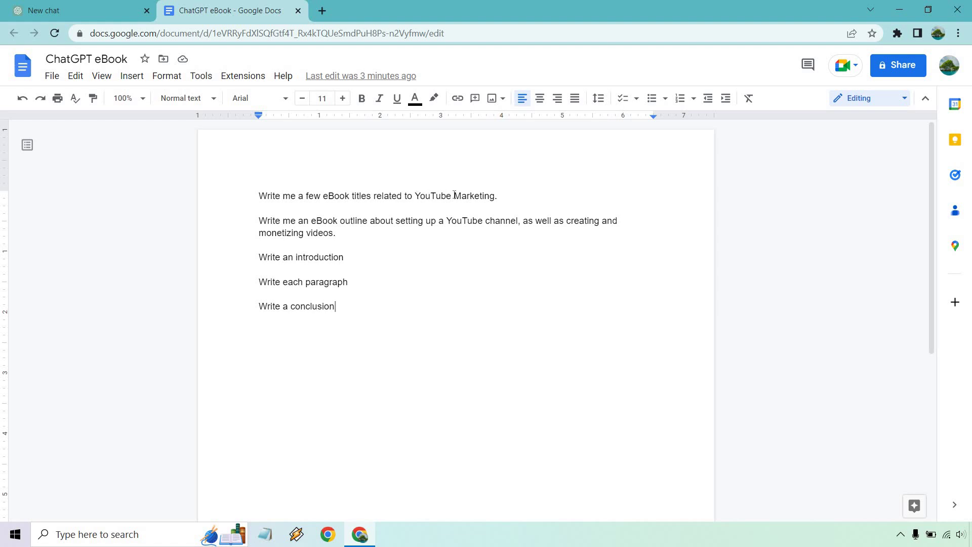
{"action": "left_click_drag", "start_coordinate": [416, 195], "coordinate": [496, 196]}
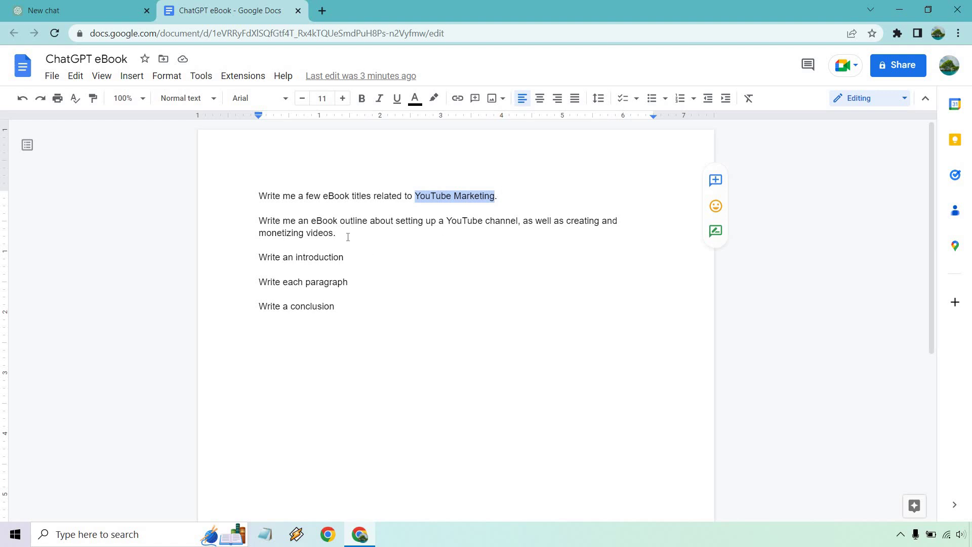
{"action": "left_click_drag", "start_coordinate": [315, 232], "coordinate": [401, 204]}
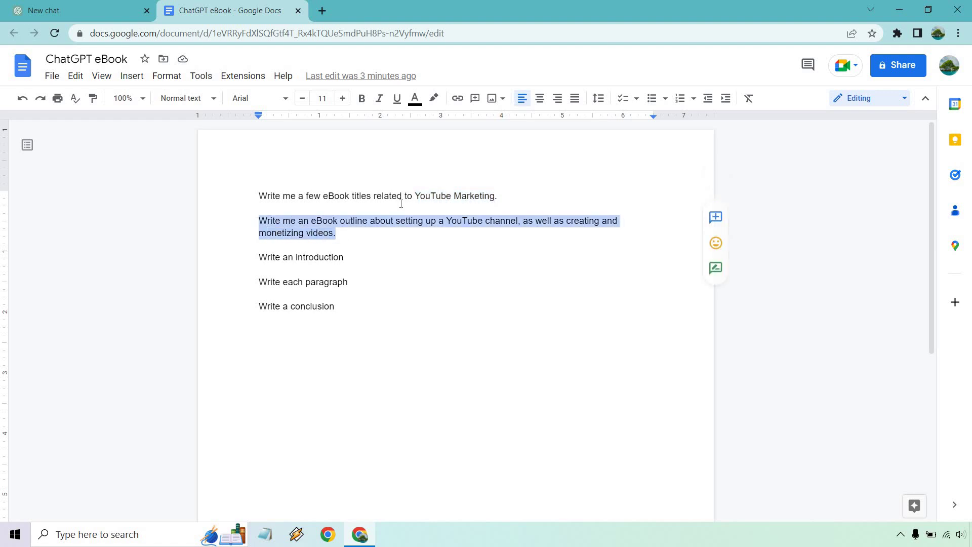
{"action": "left_click", "coordinate": [524, 196]}
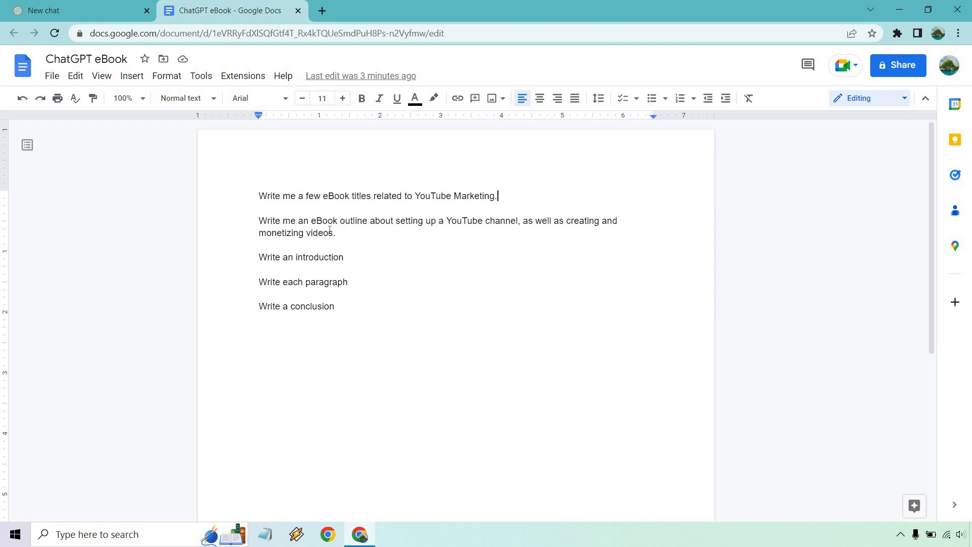
{"action": "left_click_drag", "start_coordinate": [336, 233], "coordinate": [260, 223]}
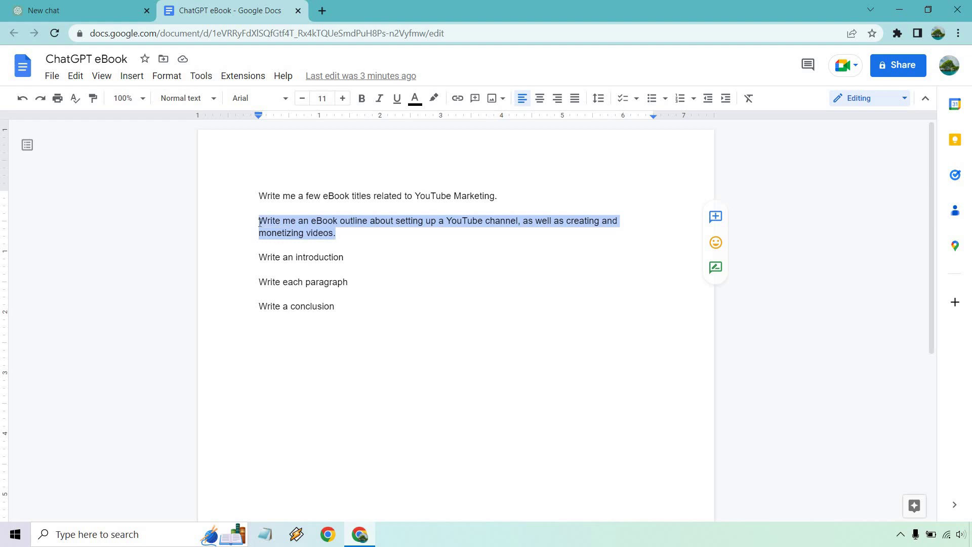
{"action": "left_click", "coordinate": [349, 232]}
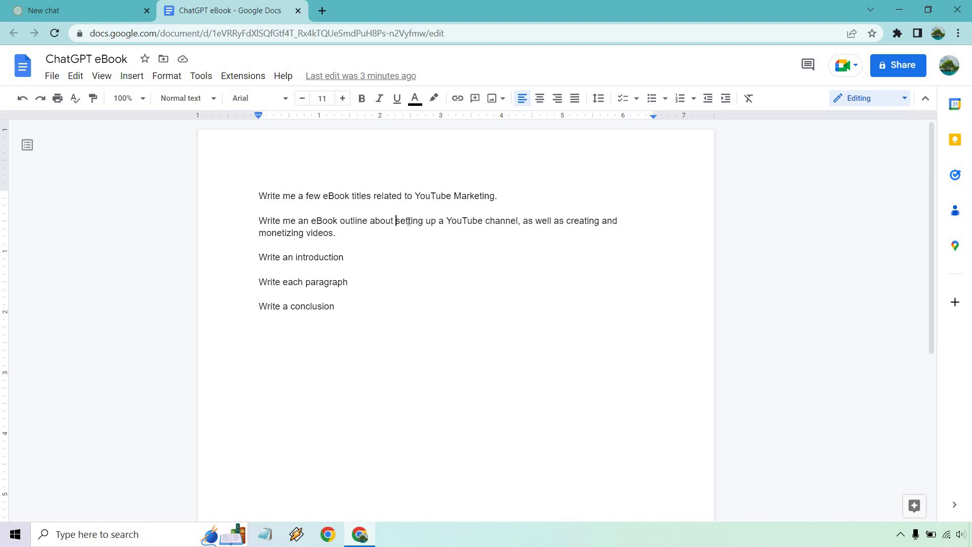
{"action": "left_click_drag", "start_coordinate": [396, 221], "coordinate": [414, 234]}
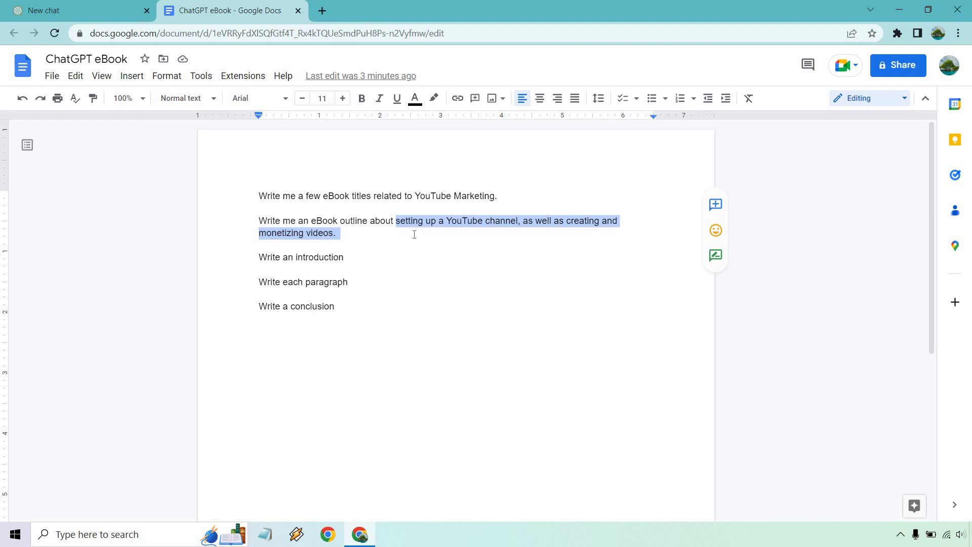
{"action": "left_click", "coordinate": [362, 262]}
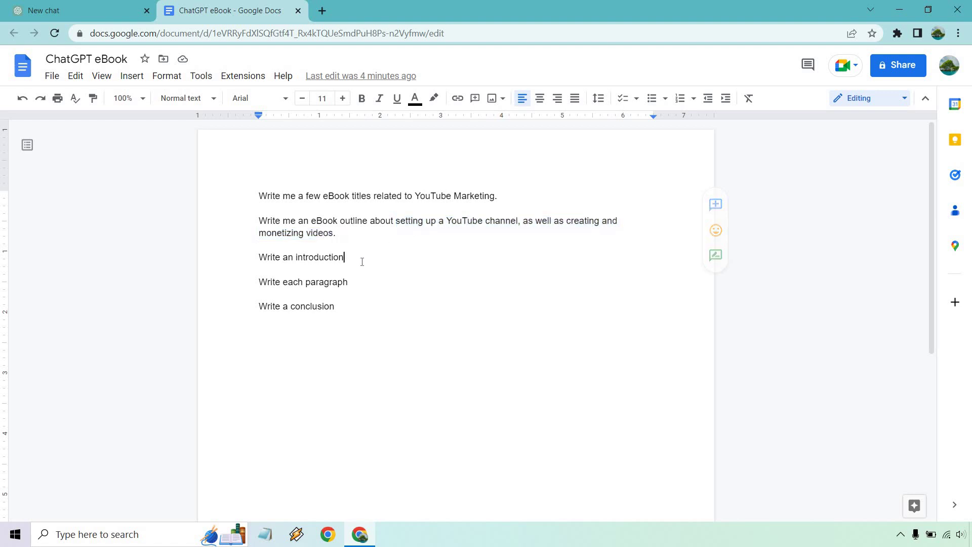
{"action": "triple_click", "coordinate": [305, 282]}
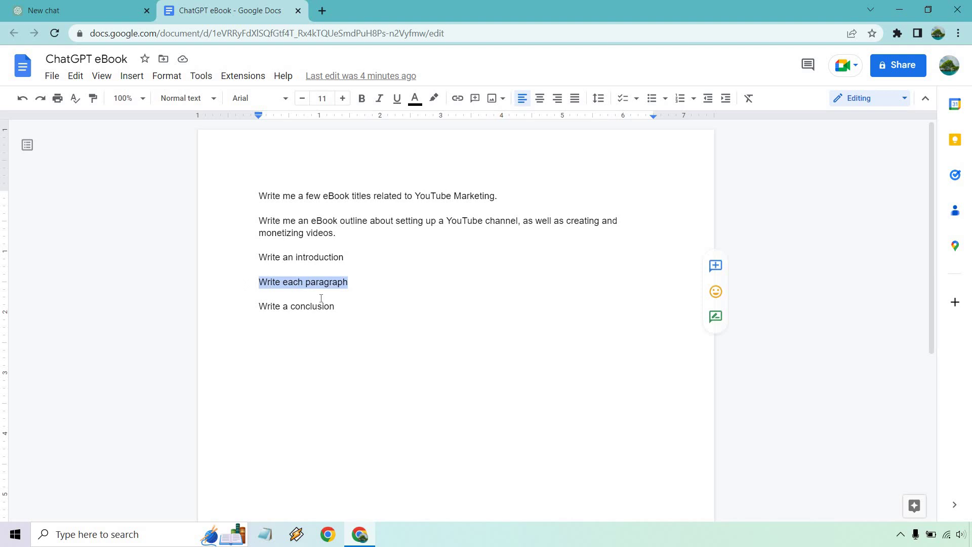
{"action": "left_click", "coordinate": [368, 307]}
{"action": "left_click", "coordinate": [76, 10]}
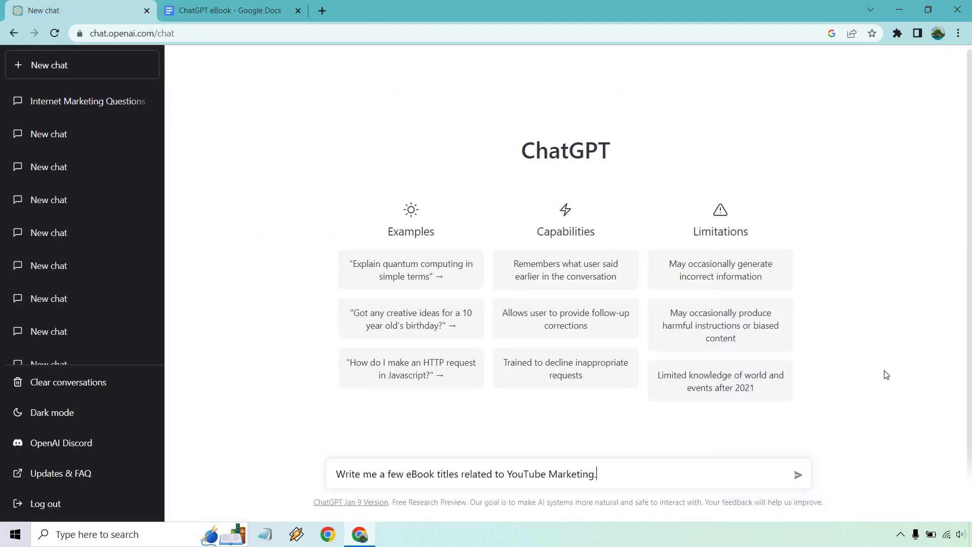
Send the eBook titles prompt and paste the first title, Mastering YouTube Marketing, into the document
{"action": "left_click", "coordinate": [798, 475]}
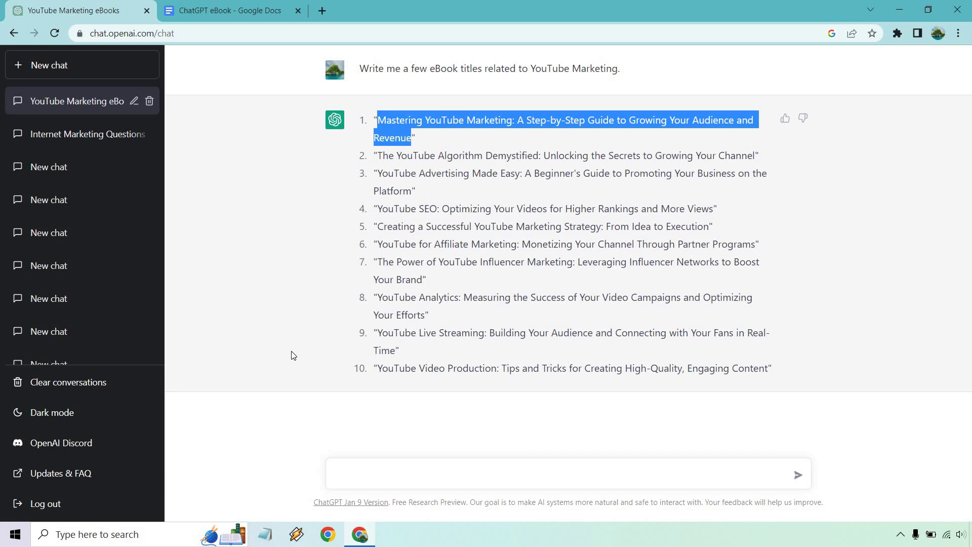
{"action": "key", "text": "ctrl+Tab"}
{"action": "key", "text": "Return"}
{"action": "type", "text": "Mastering YouTube Marketing: A Step-by-Step Guide to Growing Your Audience and Revenue"}
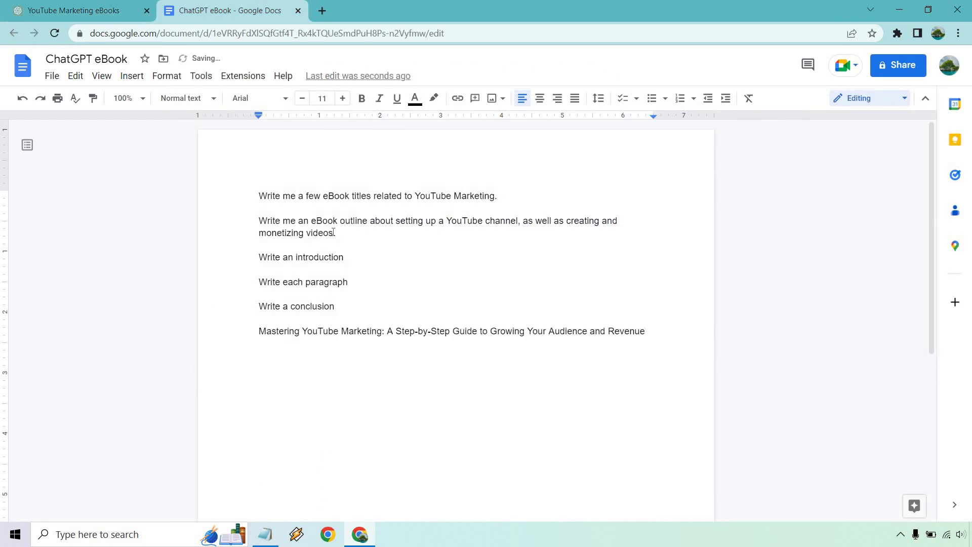
Select the 'Write me an eBook outline…' prompt in the document
{"action": "left_click_drag", "start_coordinate": [344, 232], "coordinate": [259, 226]}
{"action": "key", "text": "ctrl+c"}
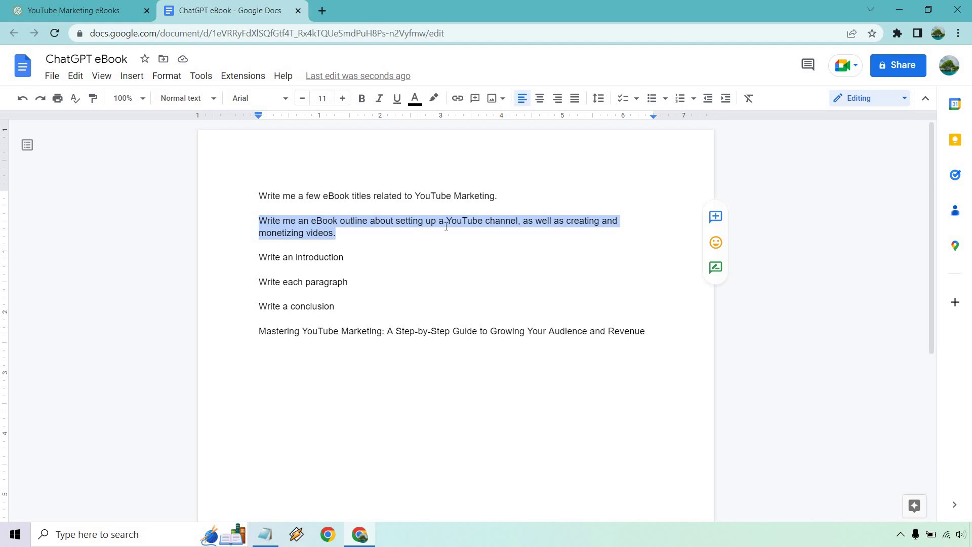
Paste the outline prompt into the title-ideas chat and send it to ChatGPT
{"action": "left_click", "coordinate": [104, 9]}
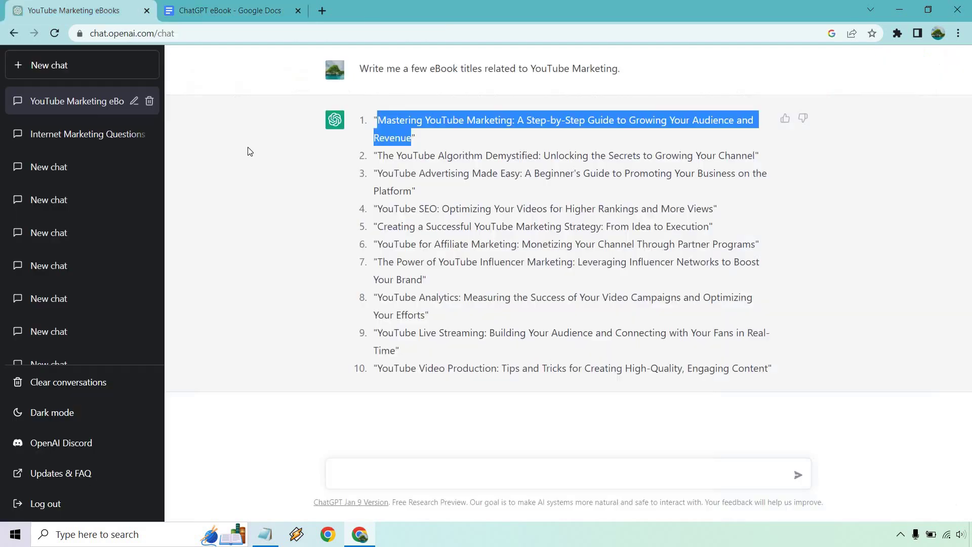
{"action": "left_click", "coordinate": [395, 477]}
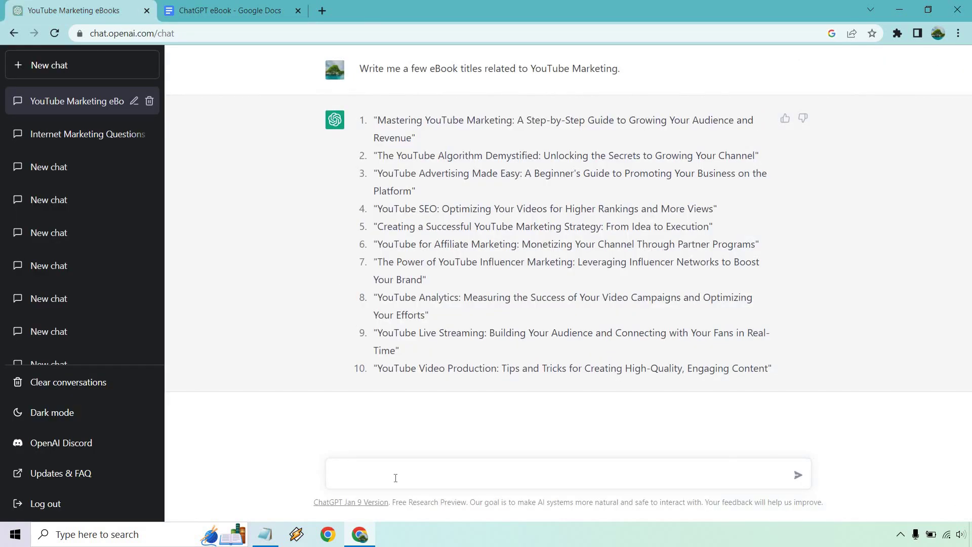
{"action": "key", "text": "ctrl+v"}
{"action": "key", "text": "Return"}
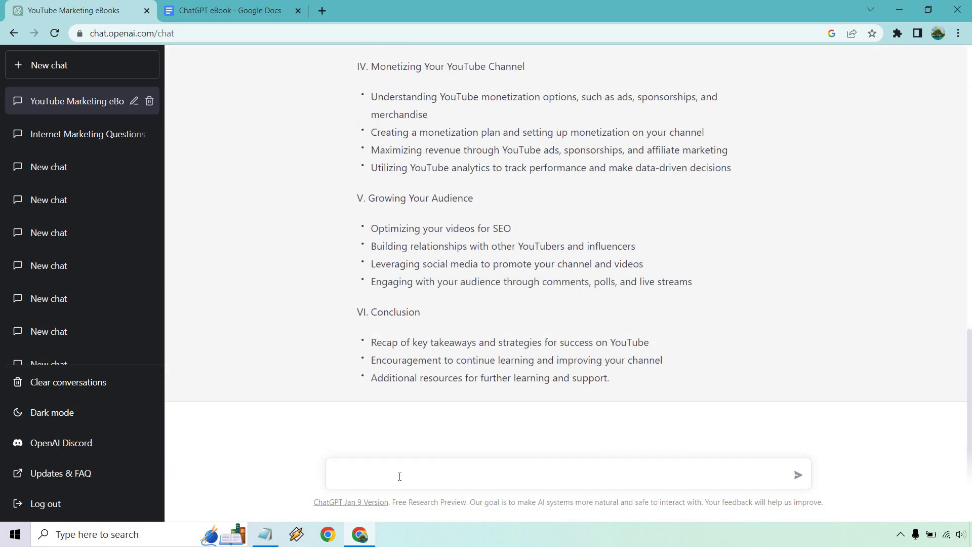
Copy the generated outline and paste it on a new line below the eBook title
{"action": "left_click_drag", "start_coordinate": [559, 361], "coordinate": [309, 246]}
{"action": "key", "text": "ctrl+Tab"}
{"action": "left_click", "coordinate": [653, 331]}
{"action": "key", "text": "Return"}
{"action": "key", "text": "ctrl+v"}
Add space above the title and remove blank lines above Overview and Choosing a channel name
{"action": "scroll", "coordinate": [354, 212], "scroll_direction": "up", "scroll_amount": 6}
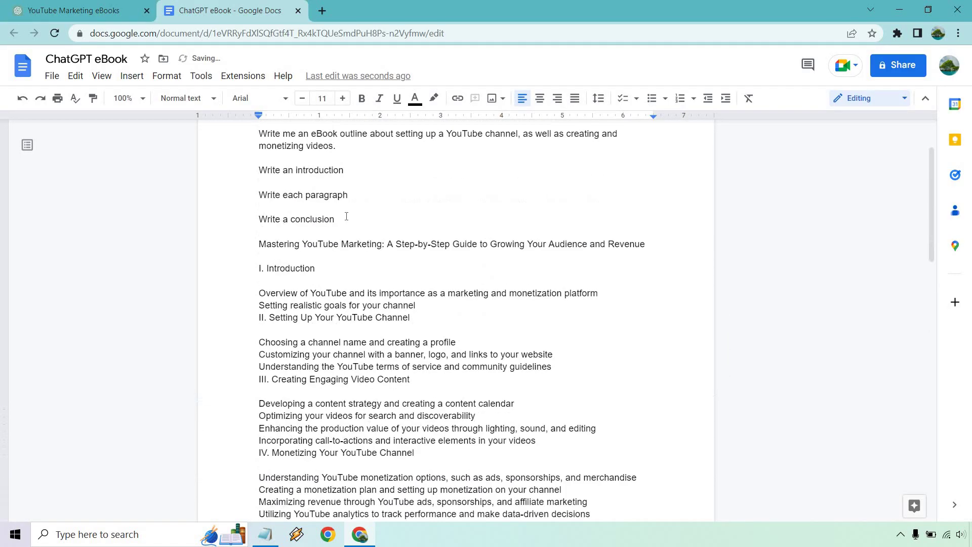
{"action": "left_click", "coordinate": [261, 245]}
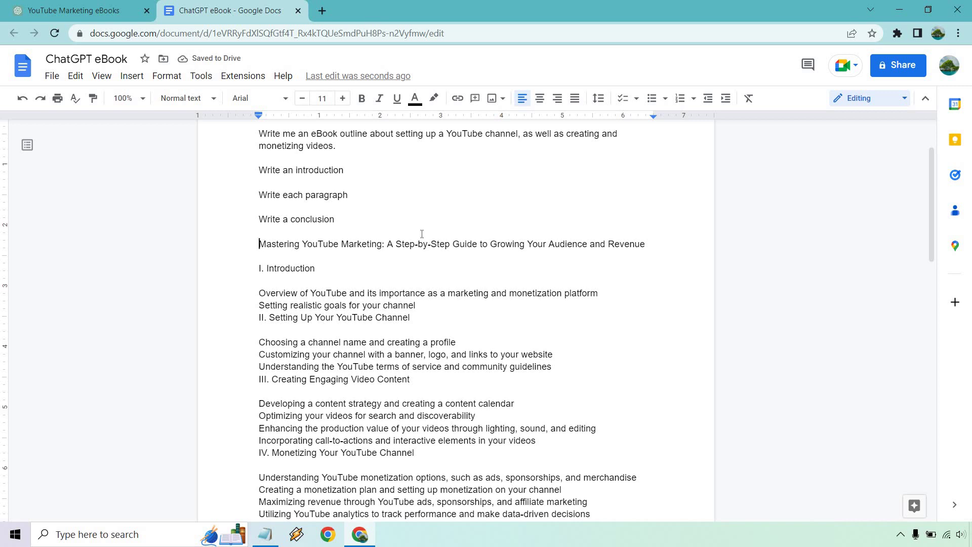
{"action": "key", "text": "Return"}
{"action": "key", "text": "Return"}
{"action": "key", "text": "Return"}
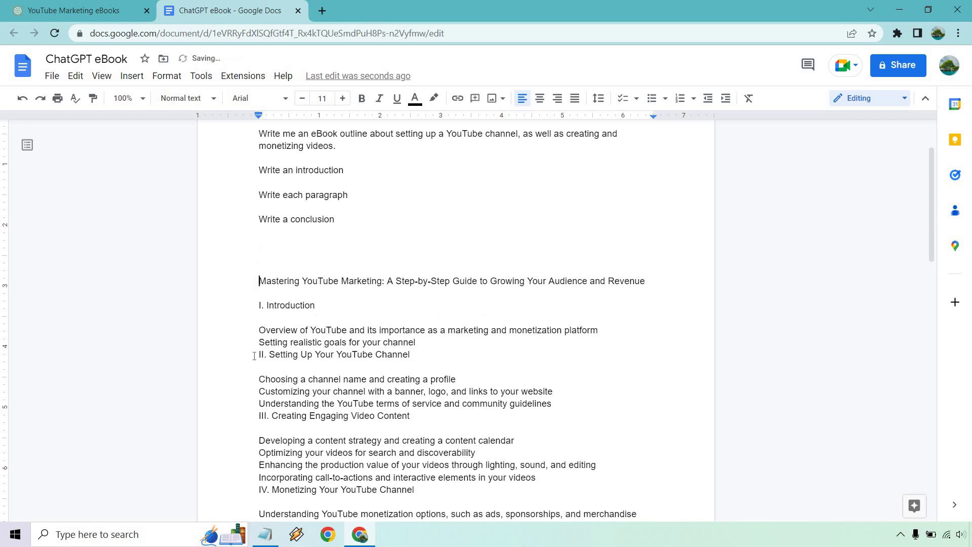
{"action": "left_click", "coordinate": [254, 355]}
{"action": "key", "text": "Return"}
{"action": "key", "text": "Return"}
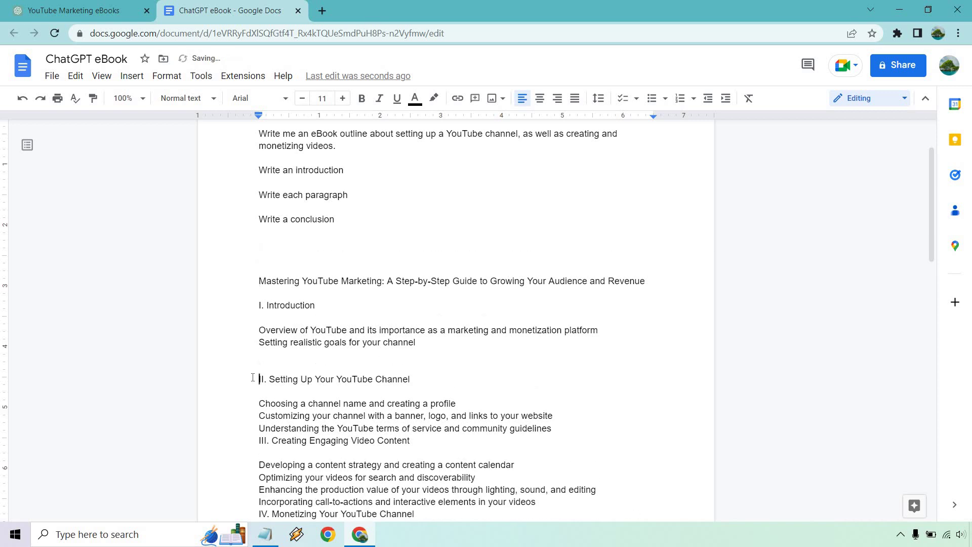
{"action": "left_click", "coordinate": [253, 402]}
{"action": "key", "text": "BackSpace"}
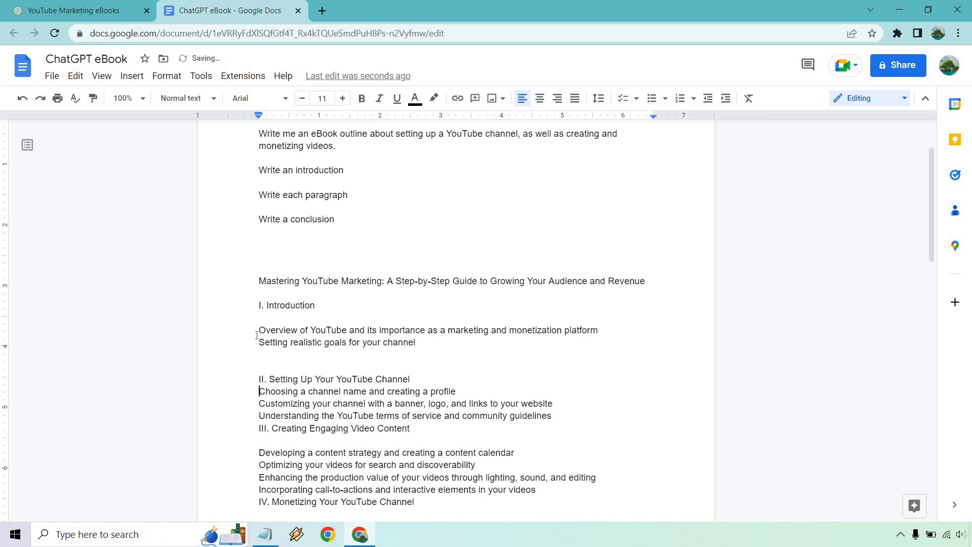
{"action": "left_click", "coordinate": [259, 330]}
{"action": "key", "text": "BackSpace"}
{"action": "left_click", "coordinate": [258, 416]}
Review the document and delete the extra blank line after the Introduction section
{"action": "scroll", "coordinate": [456, 303], "scroll_direction": "down", "scroll_amount": 8}
{"action": "left_click", "coordinate": [257, 365]}
{"action": "scroll", "coordinate": [530, 368], "scroll_direction": "up", "scroll_amount": 1}
{"action": "scroll", "coordinate": [530, 367], "scroll_direction": "up", "scroll_amount": 4}
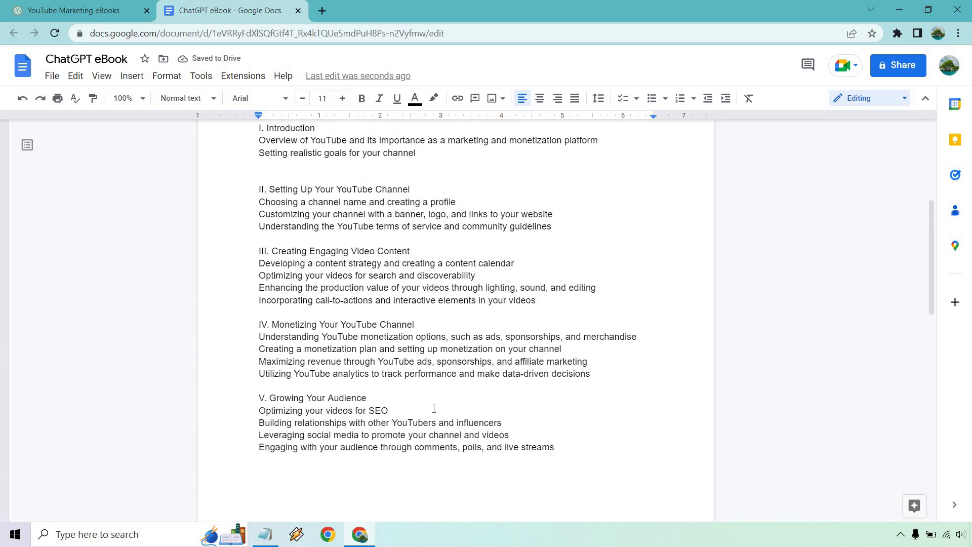
{"action": "scroll", "coordinate": [413, 381], "scroll_direction": "up", "scroll_amount": 3}
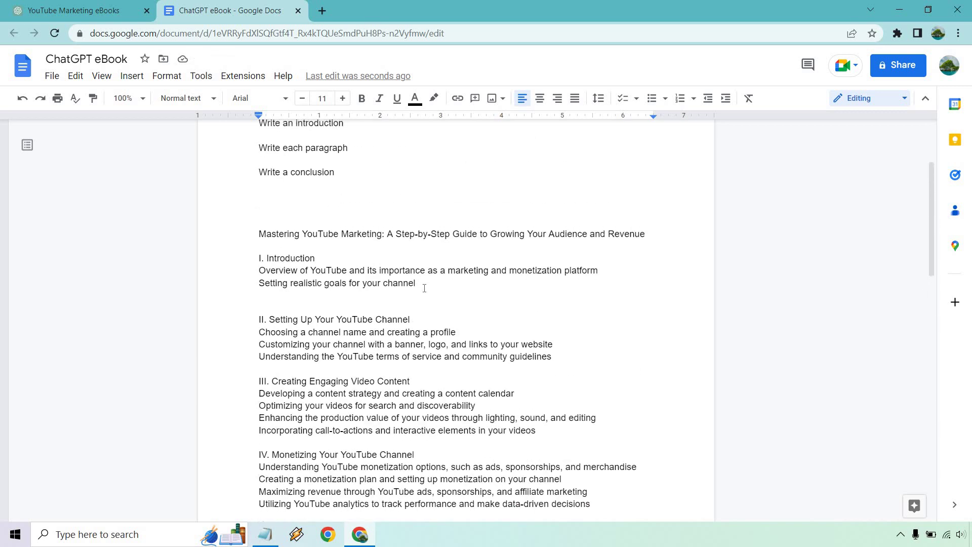
{"action": "scroll", "coordinate": [365, 257], "scroll_direction": "up", "scroll_amount": 3}
{"action": "left_click", "coordinate": [354, 239]}
{"action": "left_click", "coordinate": [230, 174], "text": "shift"}
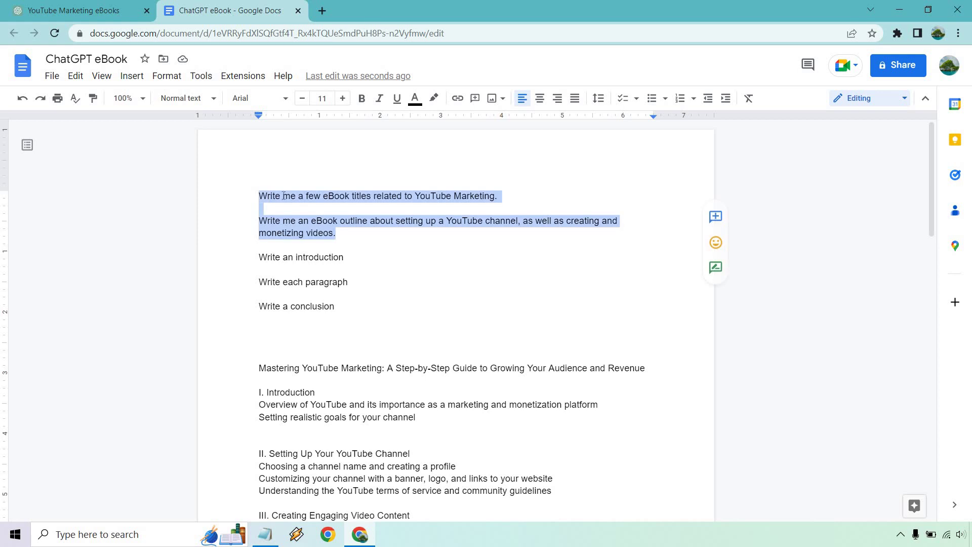
{"action": "left_click", "coordinate": [351, 258]}
{"action": "scroll", "coordinate": [356, 253], "scroll_direction": "down", "scroll_amount": 4}
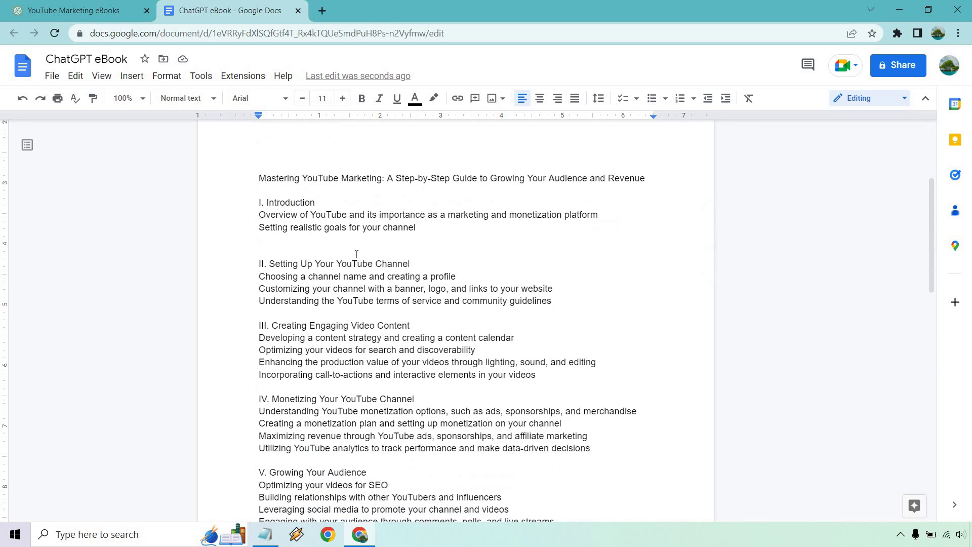
{"action": "left_click_drag", "start_coordinate": [428, 230], "coordinate": [256, 204]}
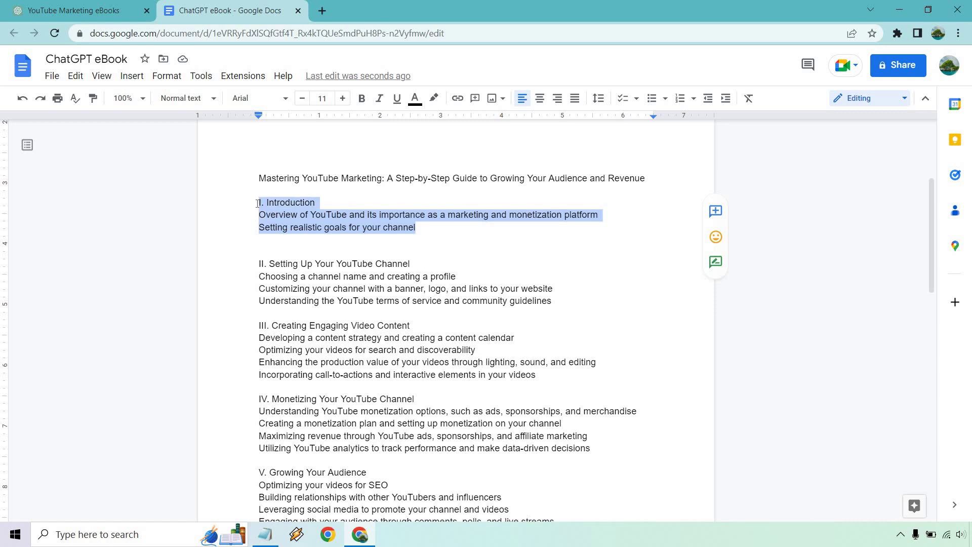
{"action": "left_click", "coordinate": [263, 244]}
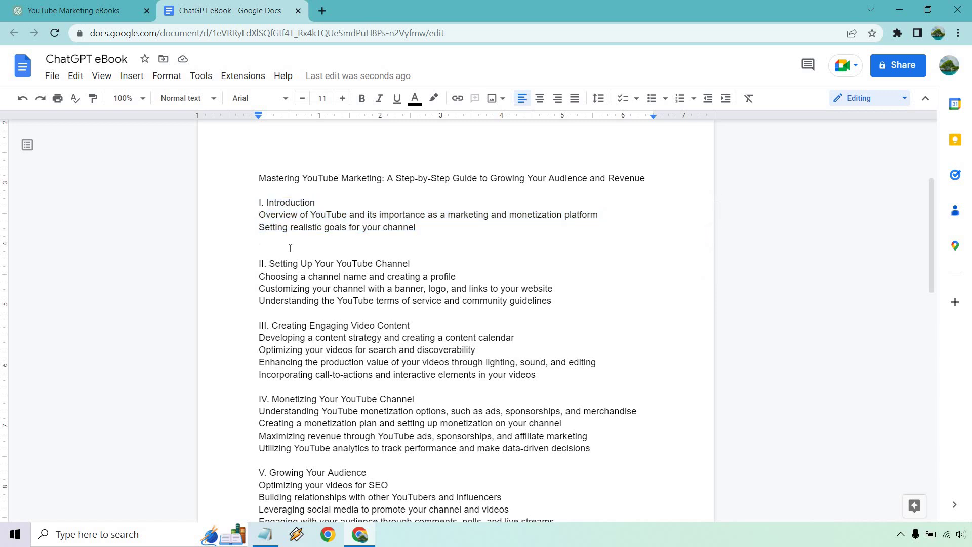
{"action": "key", "text": "BackSpace"}
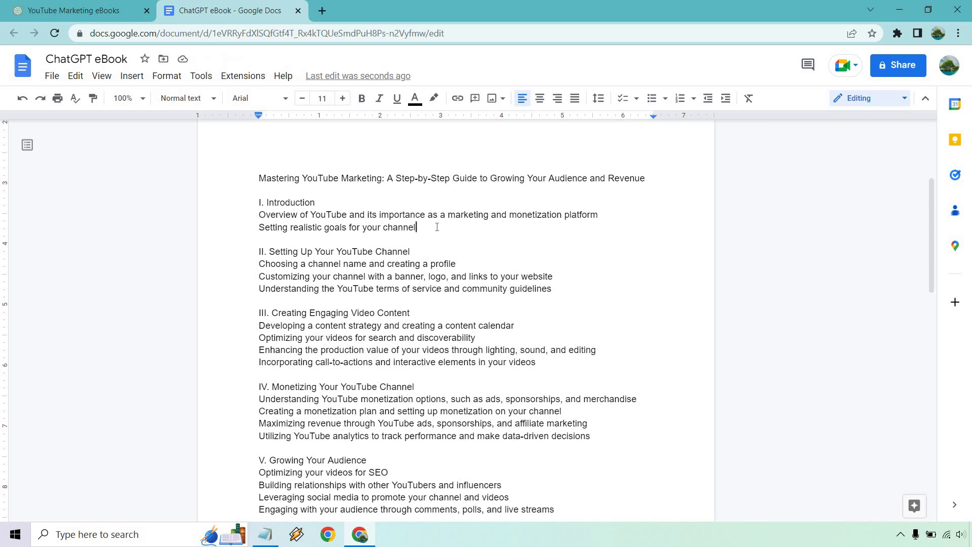
Send the introduction-paragraphs prompt to ChatGPT and select its three-paragraph reply
{"action": "left_click", "coordinate": [50, 4]}
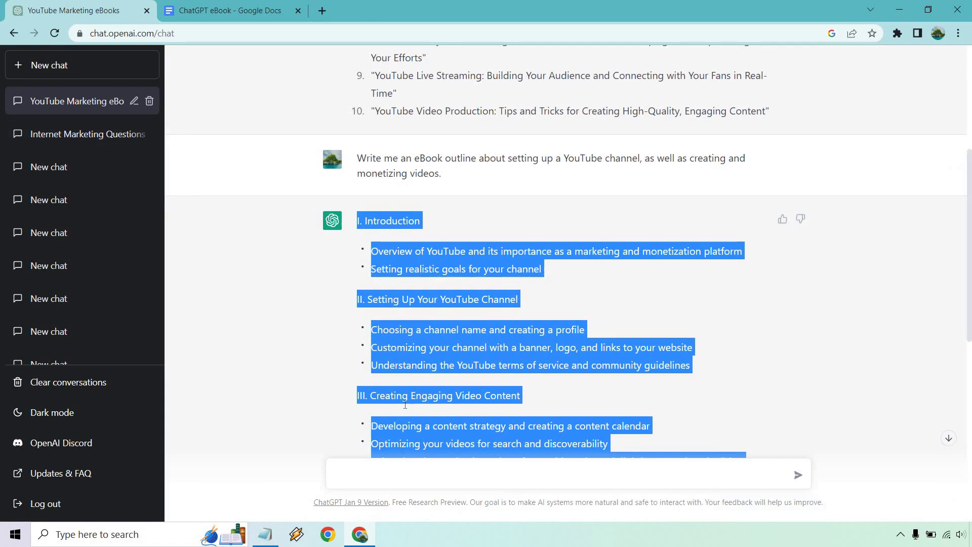
{"action": "left_click", "coordinate": [460, 328]}
{"action": "scroll", "coordinate": [460, 328], "scroll_direction": "down", "scroll_amount": 9}
{"action": "type", "text": "Write me a couple of introduction paragraphs. Make sure that you talk about the overview of YouTube and its importance as a marketing and monetization platform, as well as setting realistic goals for your channel."}
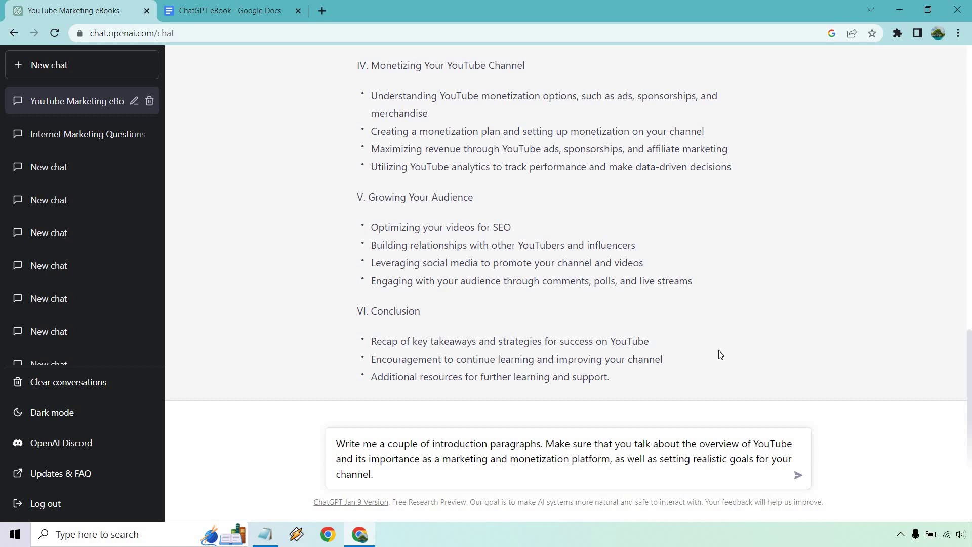
{"action": "scroll", "coordinate": [719, 354], "scroll_direction": "up", "scroll_amount": 9}
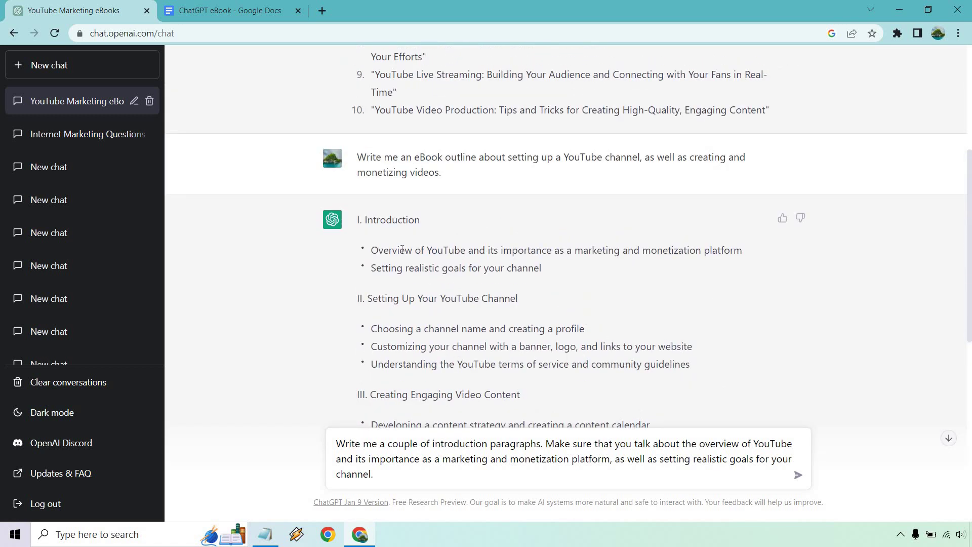
{"action": "left_click_drag", "start_coordinate": [541, 268], "coordinate": [363, 225]}
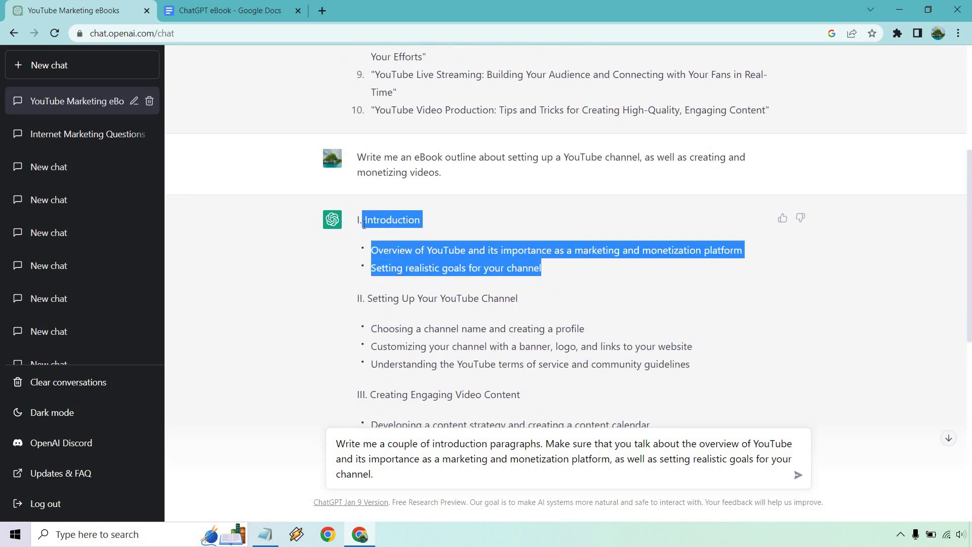
{"action": "left_click", "coordinate": [585, 266]}
{"action": "scroll", "coordinate": [587, 265], "scroll_direction": "down", "scroll_amount": 10}
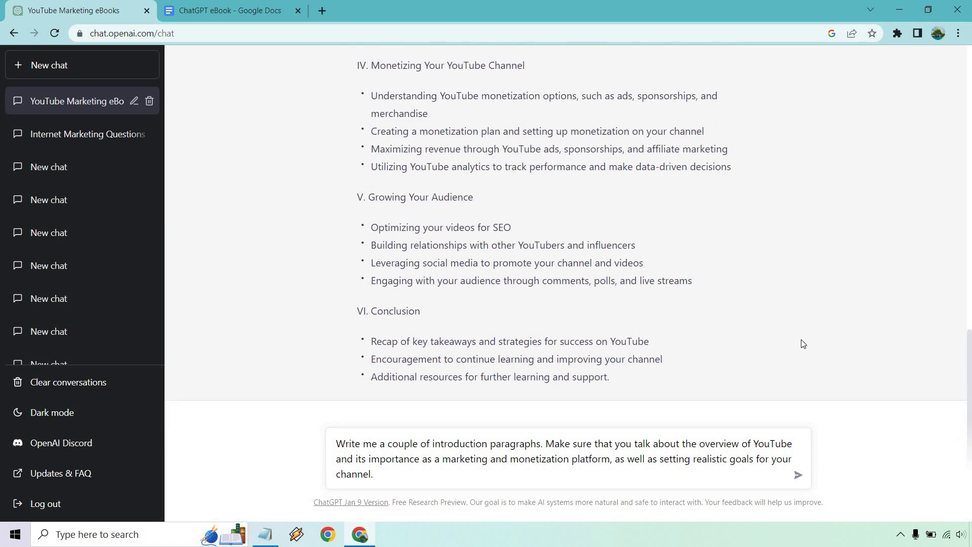
{"action": "left_click", "coordinate": [799, 475]}
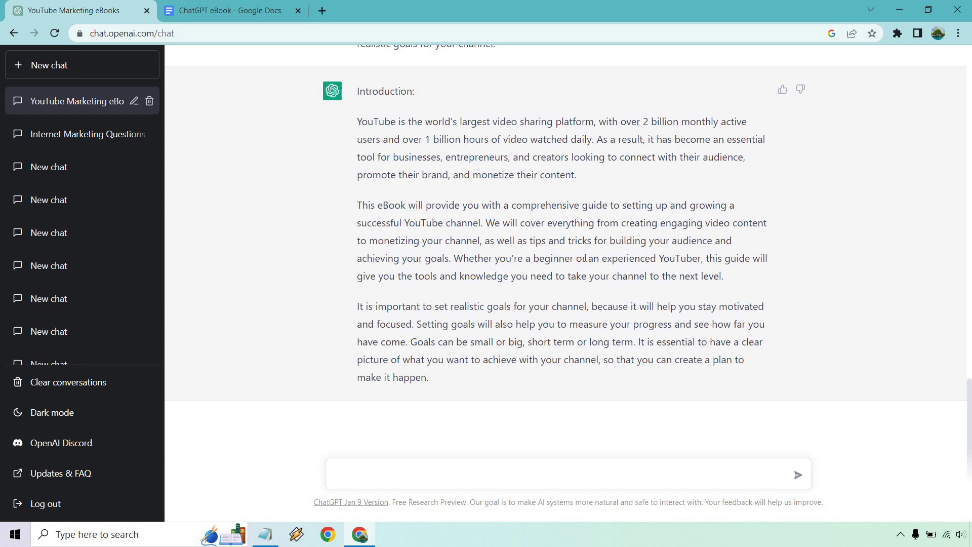
{"action": "left_click_drag", "start_coordinate": [358, 307], "coordinate": [354, 128]}
{"action": "key", "text": "ctrl+c"}
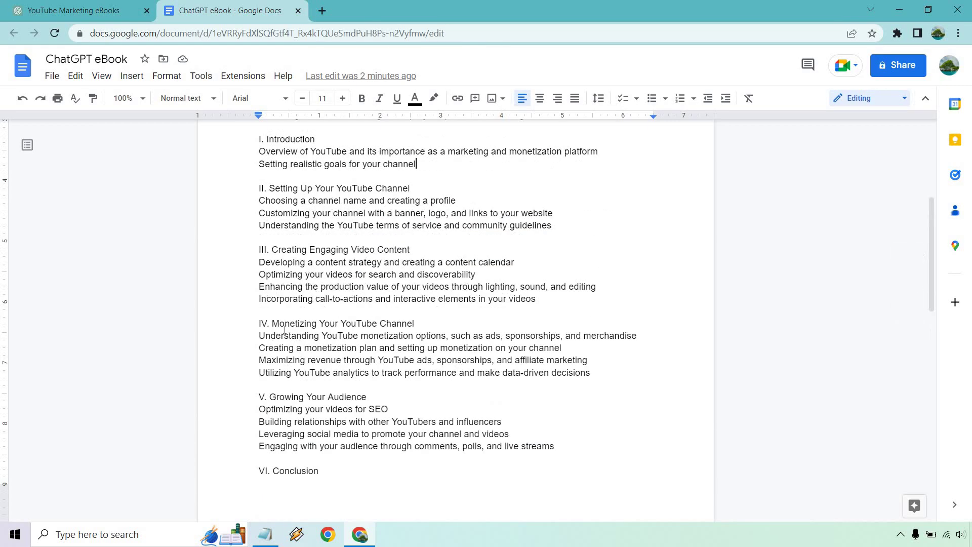
Replace the I. Introduction outline lines with the three pasted introduction paragraphs
{"action": "scroll", "coordinate": [285, 330], "scroll_direction": "up", "scroll_amount": 5}
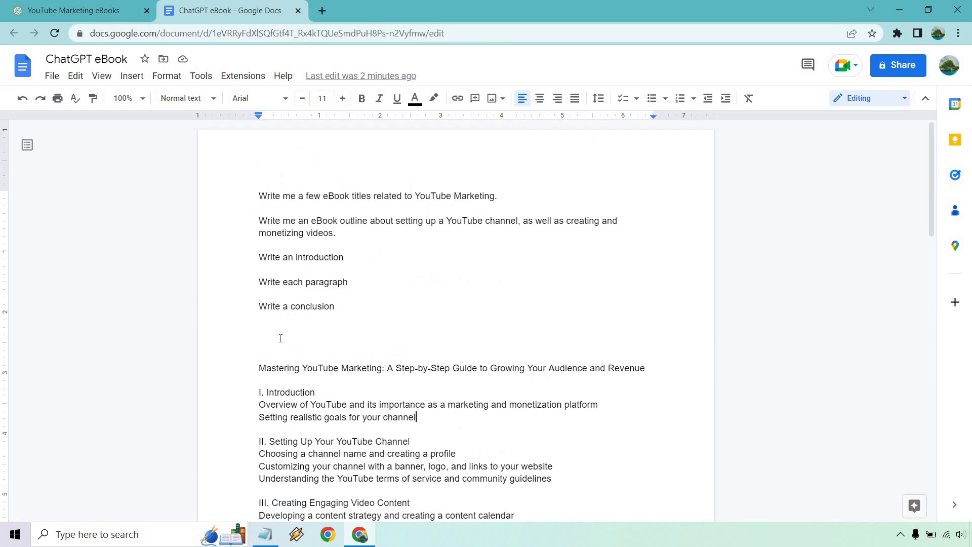
{"action": "scroll", "coordinate": [299, 354], "scroll_direction": "down", "scroll_amount": 4}
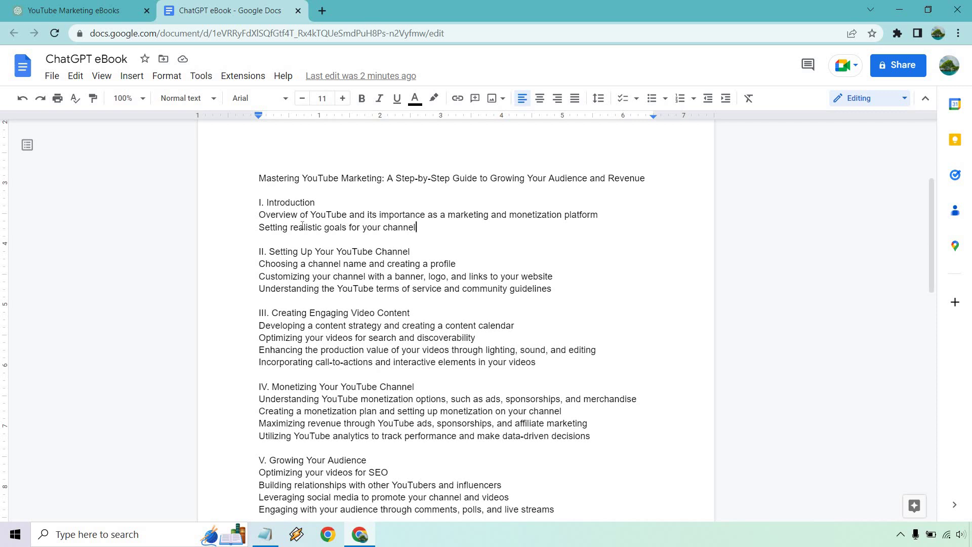
{"action": "left_click_drag", "start_coordinate": [416, 227], "coordinate": [249, 208]}
{"action": "key", "text": "ctrl+v"}
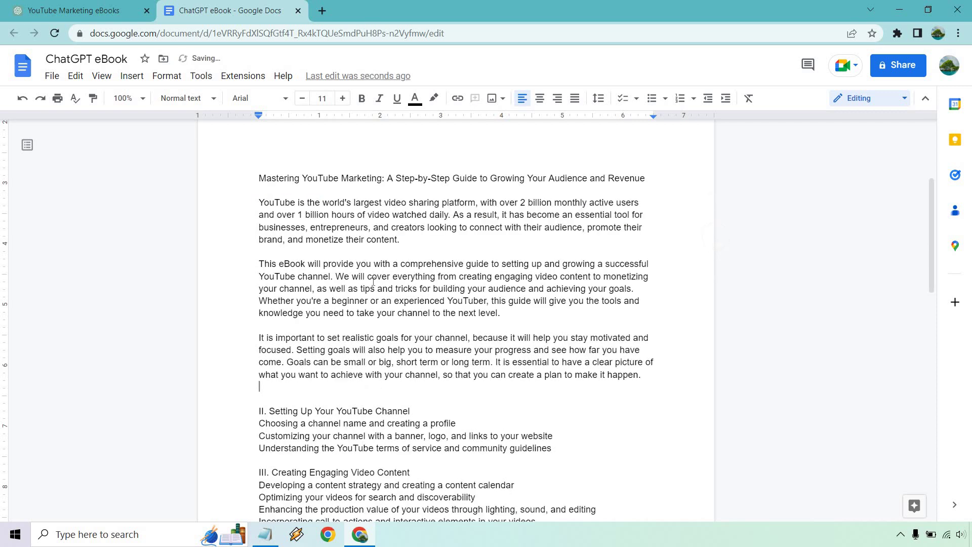
{"action": "key", "text": "Delete"}
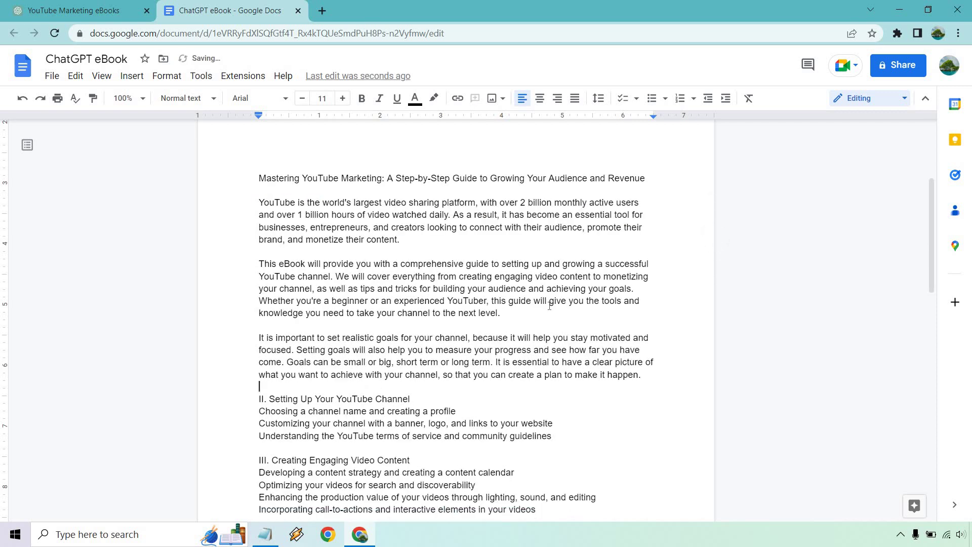
Select section II's heading and its three points in the outline
{"action": "scroll", "coordinate": [551, 304], "scroll_direction": "down", "scroll_amount": 3}
{"action": "scroll", "coordinate": [382, 248], "scroll_direction": "up", "scroll_amount": 7}
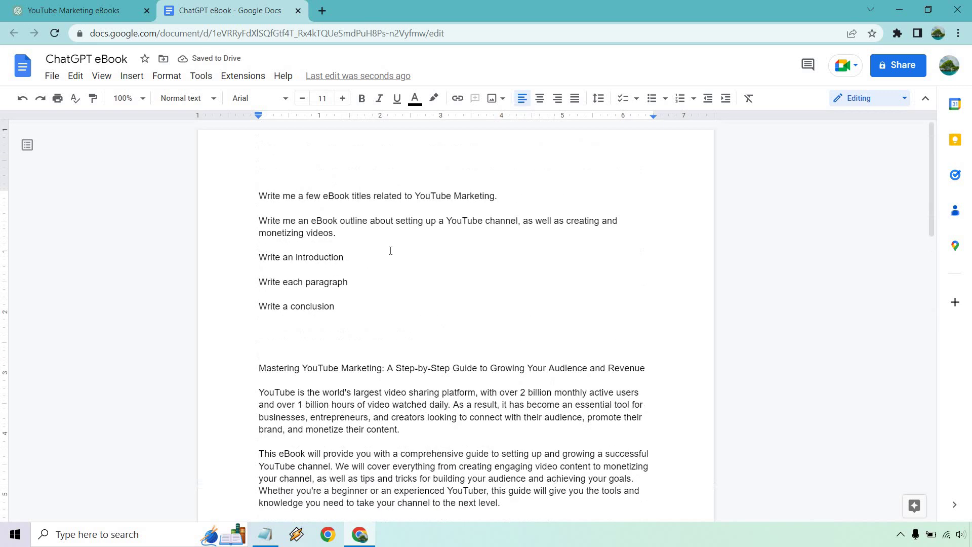
{"action": "left_click_drag", "start_coordinate": [354, 282], "coordinate": [254, 281]}
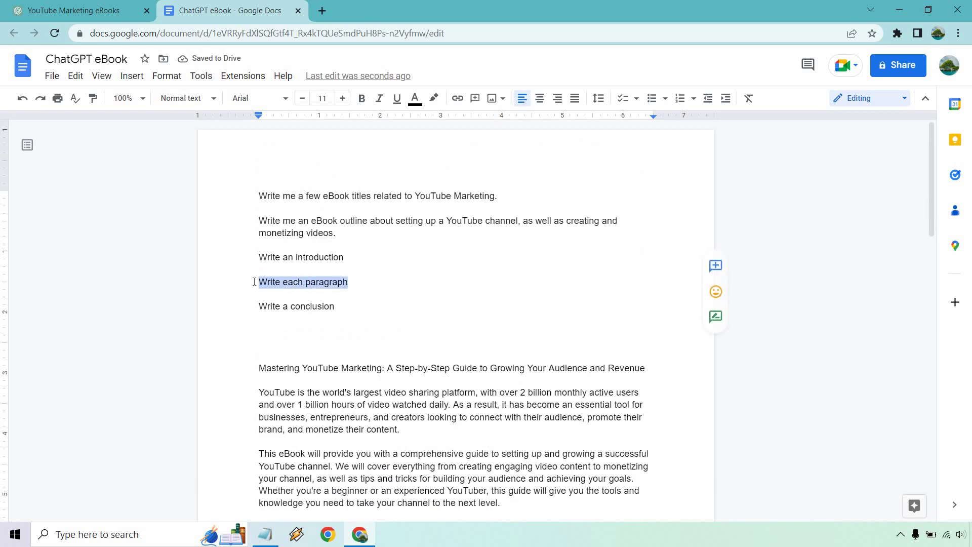
{"action": "scroll", "coordinate": [433, 230], "scroll_direction": "down", "scroll_amount": 7}
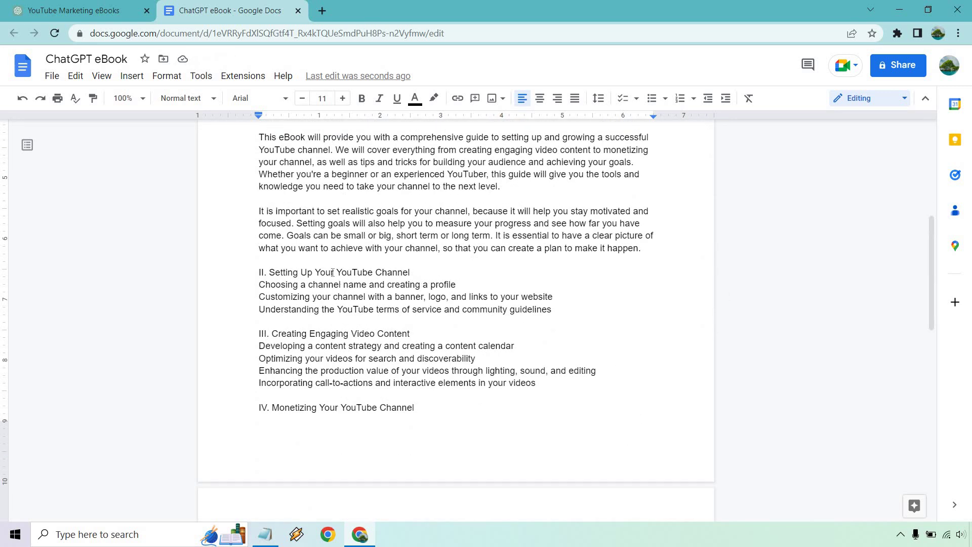
{"action": "scroll", "coordinate": [337, 268], "scroll_direction": "down", "scroll_amount": 4}
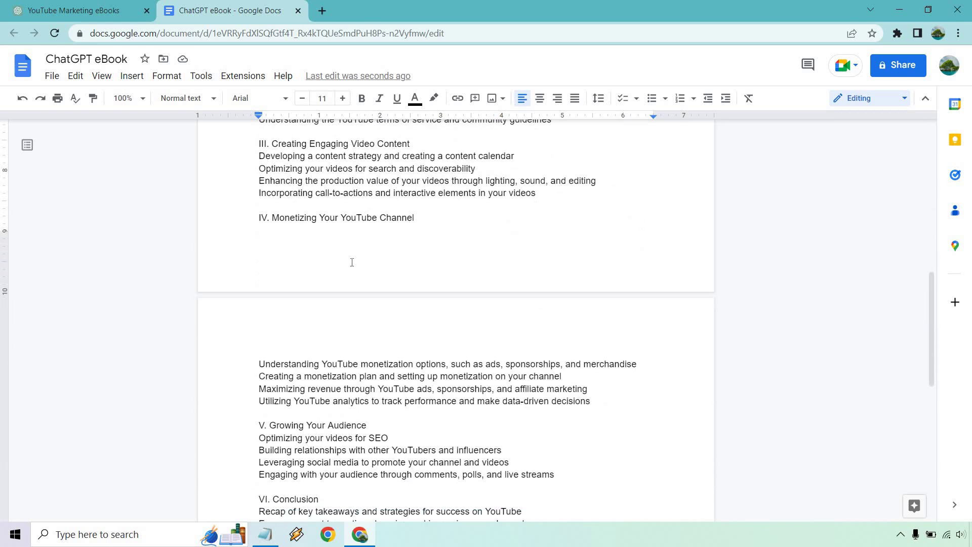
{"action": "scroll", "coordinate": [446, 262], "scroll_direction": "down", "scroll_amount": 4}
{"action": "scroll", "coordinate": [440, 268], "scroll_direction": "up", "scroll_amount": 7}
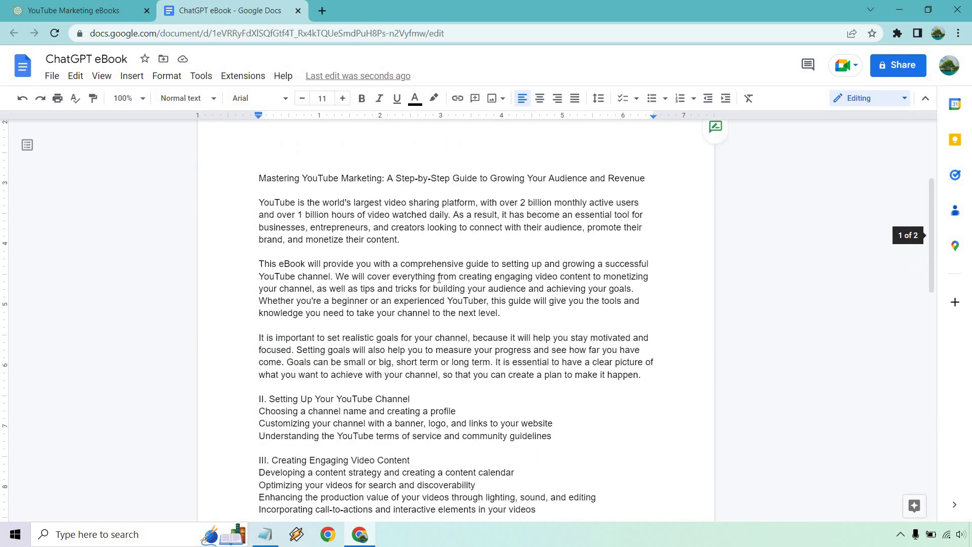
{"action": "scroll", "coordinate": [439, 279], "scroll_direction": "down", "scroll_amount": 1}
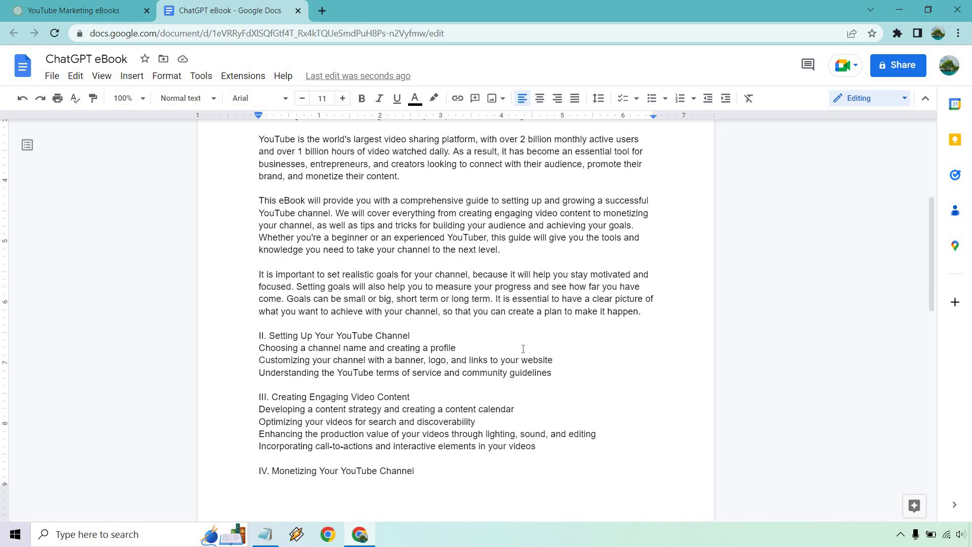
{"action": "left_click_drag", "start_coordinate": [553, 373], "coordinate": [254, 342]}
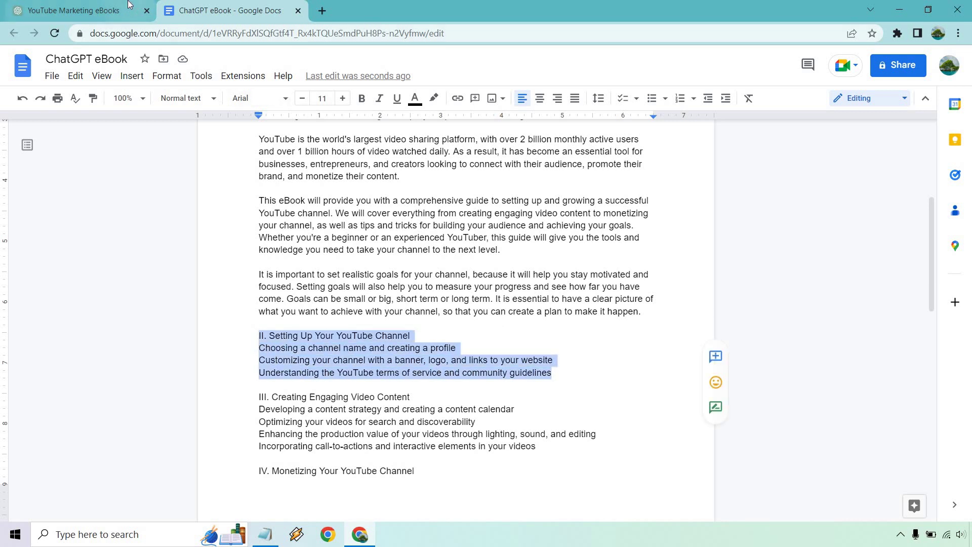
Paste the section II channel-setup prompt into ChatGPT and send it
{"action": "left_click", "coordinate": [91, 10]}
{"action": "left_click", "coordinate": [462, 474]}
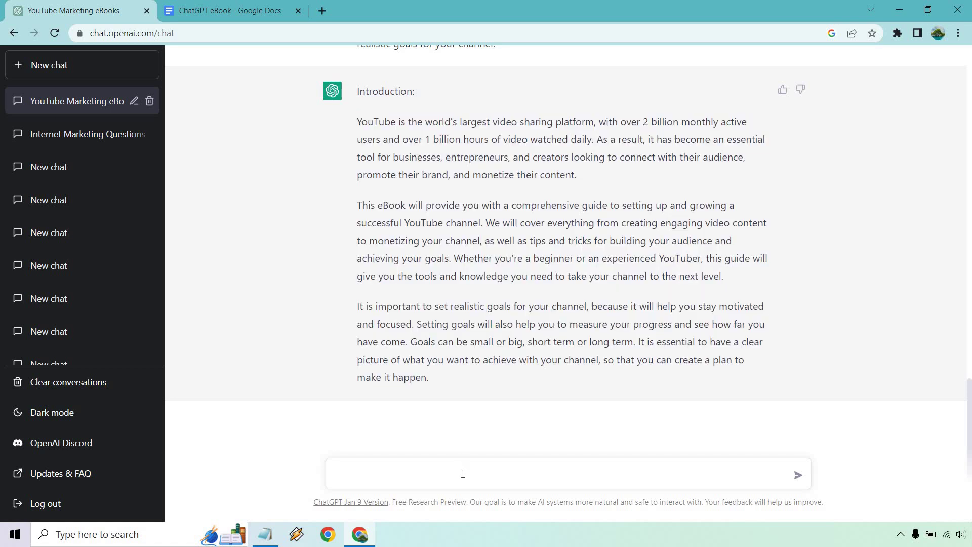
{"action": "type", "text": "Write a few paragraphs about setting up your YouTube channel, which include:  -Choosing a channel name and creating a profile -Customizing your channel with a banner, logo, and links to your website -Understanding the YouTube terms of service and community guidelines"}
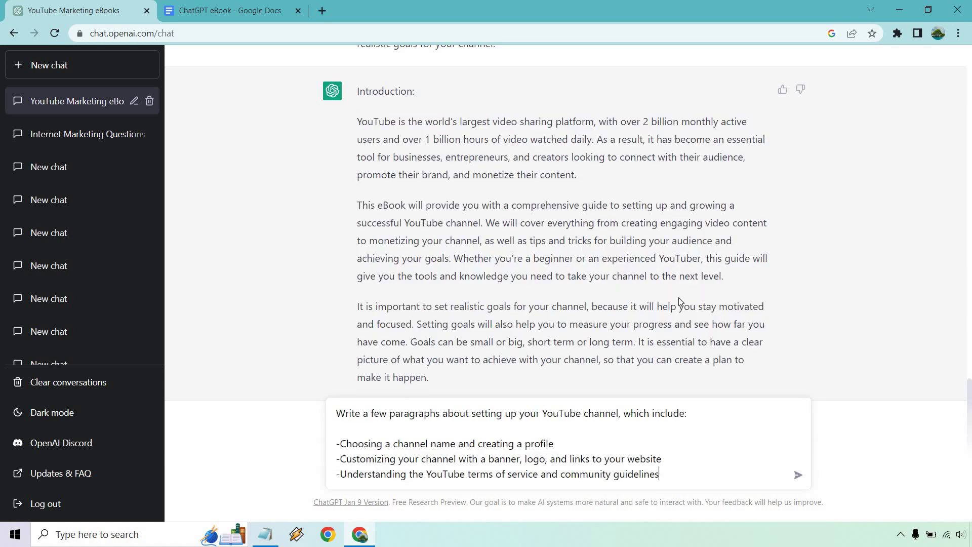
{"action": "scroll", "coordinate": [562, 235], "scroll_direction": "up", "scroll_amount": 5}
{"action": "scroll", "coordinate": [526, 213], "scroll_direction": "up", "scroll_amount": 8}
{"action": "scroll", "coordinate": [529, 245], "scroll_direction": "up", "scroll_amount": 3}
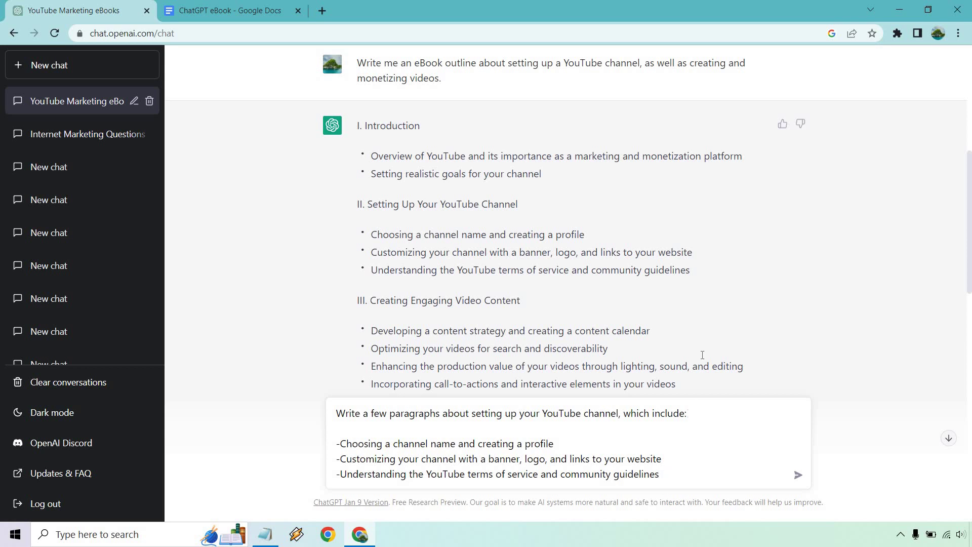
{"action": "scroll", "coordinate": [709, 315], "scroll_direction": "down", "scroll_amount": 15}
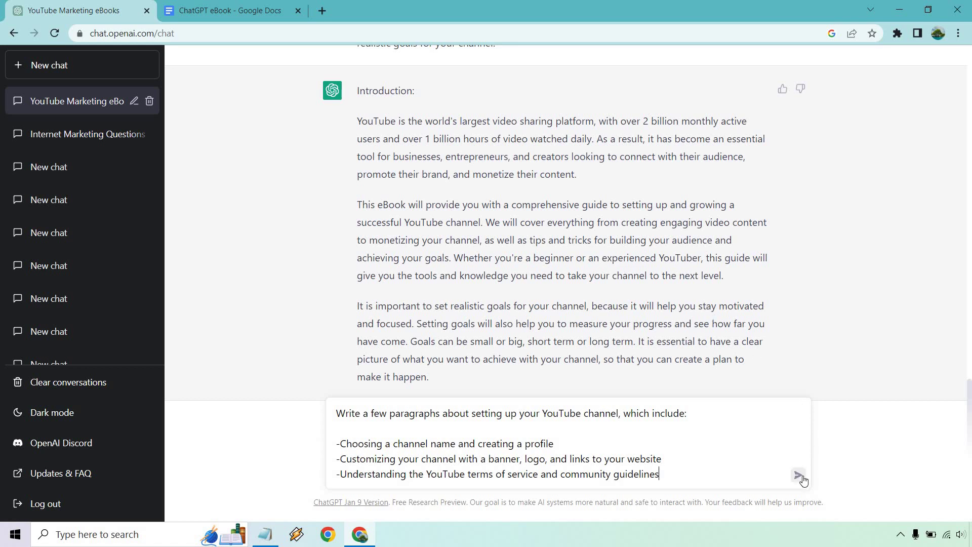
{"action": "key", "text": "Return"}
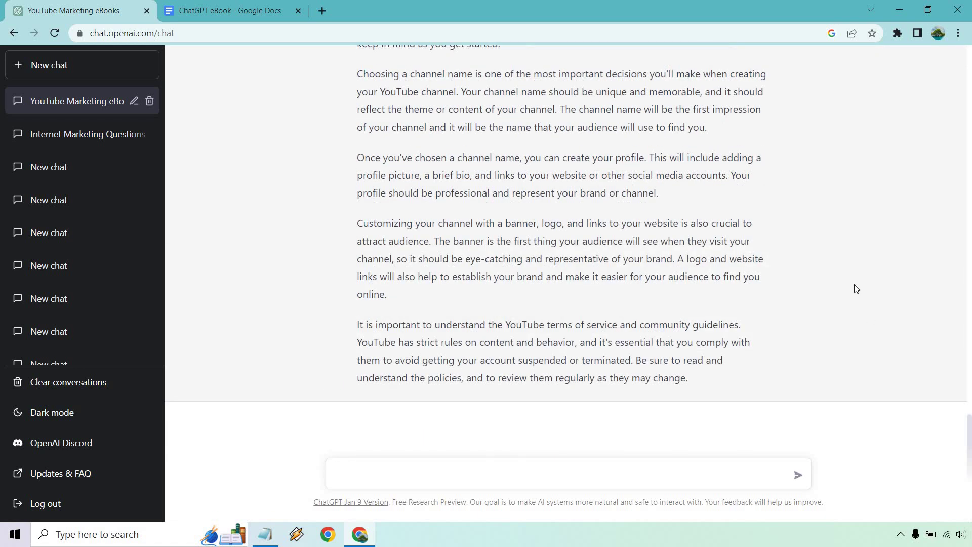
Read through the channel-setup reply and select all of it, from channel name to terms of service
{"action": "scroll", "coordinate": [855, 288], "scroll_direction": "up", "scroll_amount": 3}
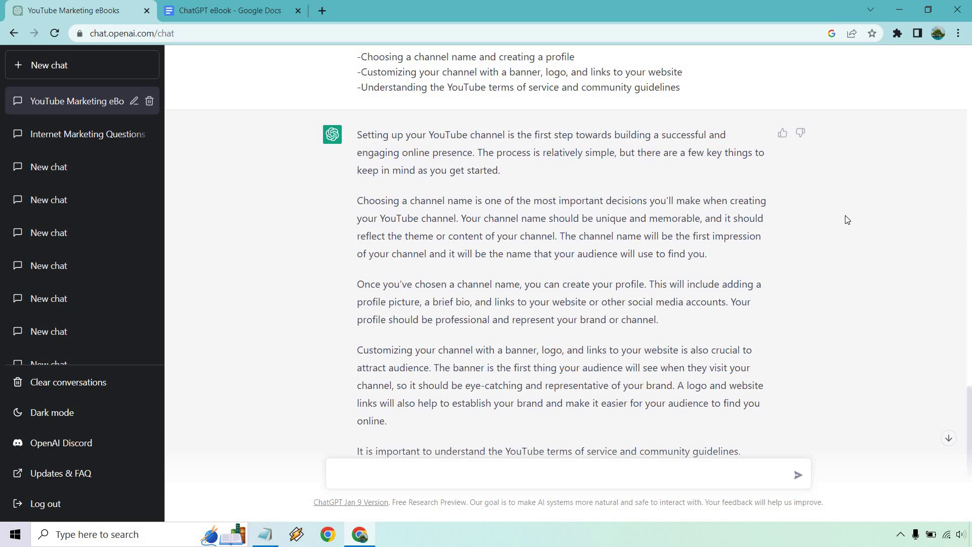
{"action": "scroll", "coordinate": [844, 217], "scroll_direction": "down", "scroll_amount": 1}
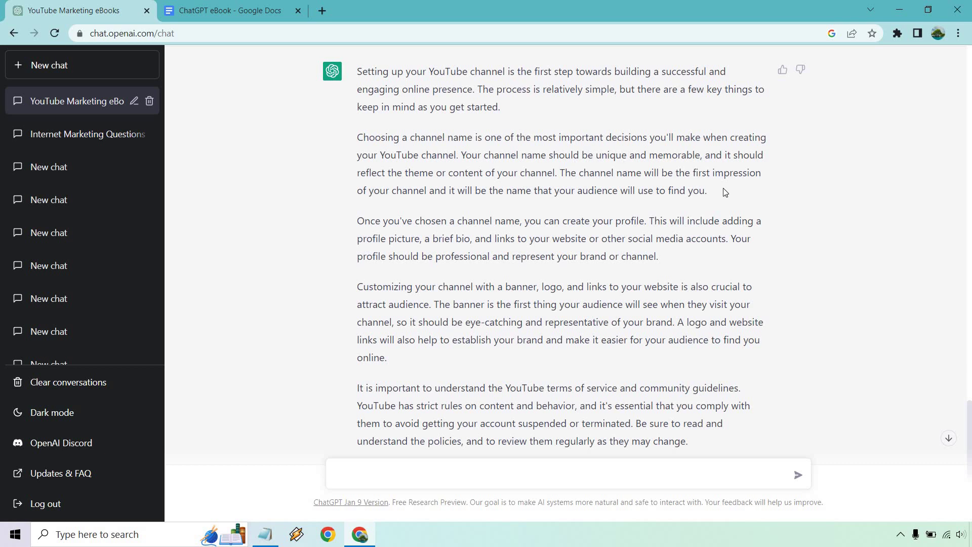
{"action": "left_click_drag", "start_coordinate": [716, 194], "coordinate": [559, 174]}
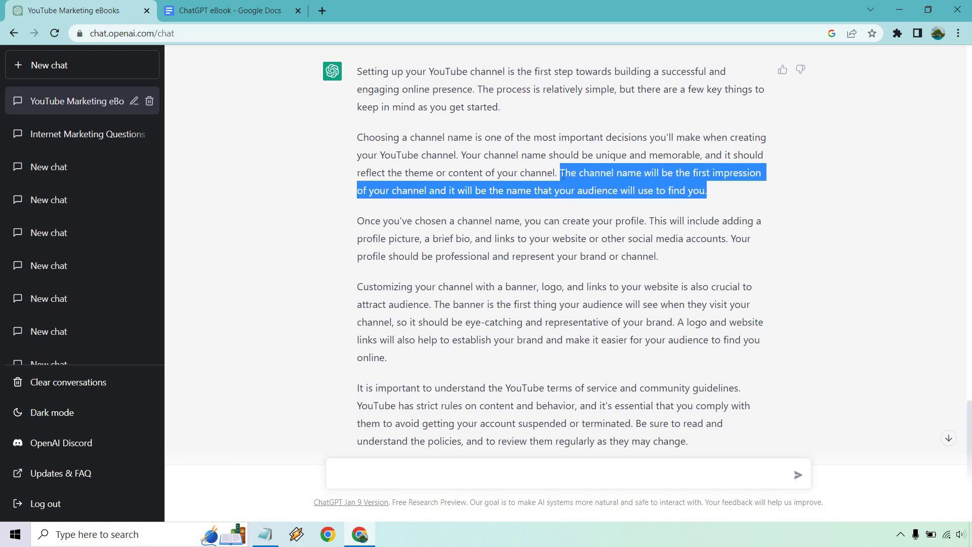
{"action": "left_click", "coordinate": [845, 192]}
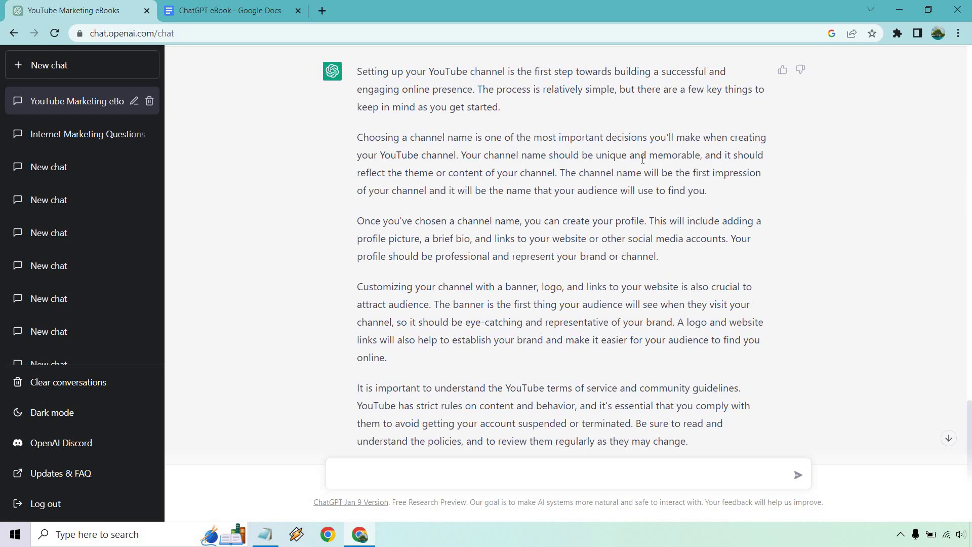
{"action": "scroll", "coordinate": [662, 153], "scroll_direction": "down", "scroll_amount": 2}
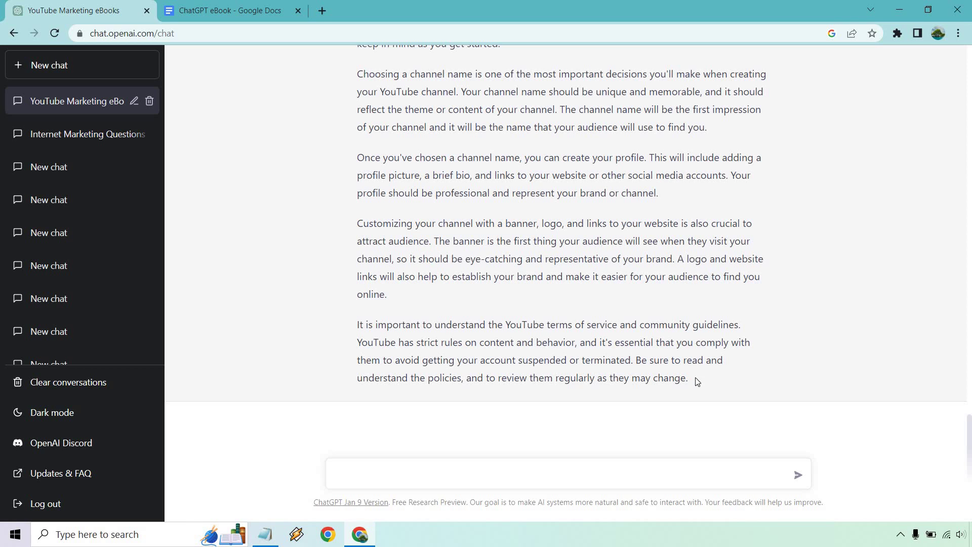
{"action": "left_click_drag", "start_coordinate": [696, 379], "coordinate": [356, 143]}
{"action": "key", "text": "ctrl+c"}
{"action": "scroll", "coordinate": [572, 254], "scroll_direction": "up", "scroll_amount": 3}
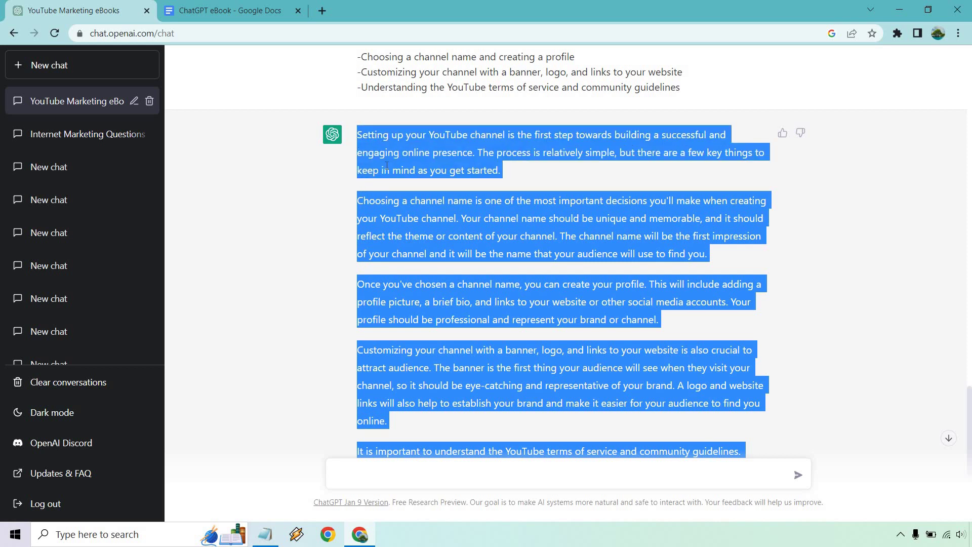
Paste ChatGPT's channel-setup paragraphs over section II's outline, then select the old 'Choosing a channel name' paragraph
{"action": "key", "text": "ctrl+Tab"}
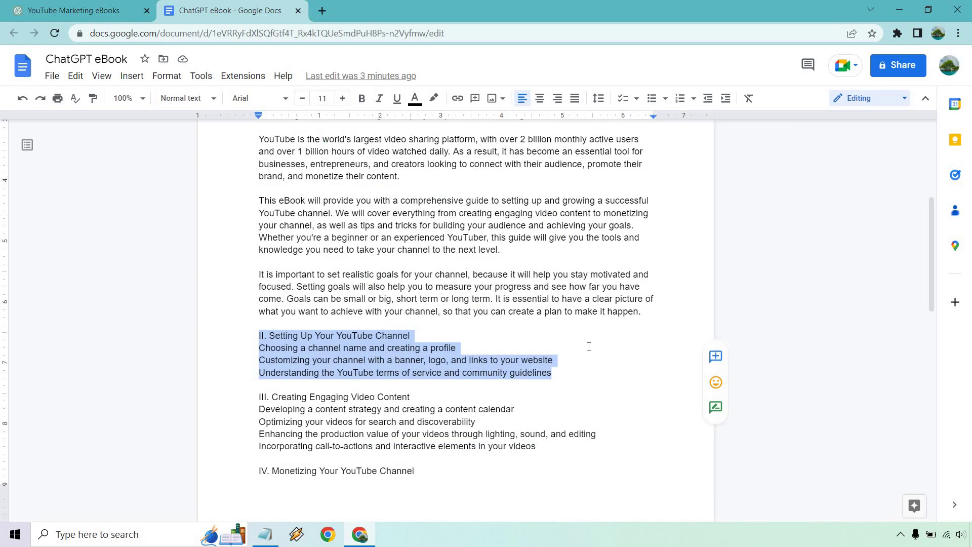
{"action": "key", "text": "ctrl+v"}
{"action": "scroll", "coordinate": [578, 350], "scroll_direction": "up", "scroll_amount": 3}
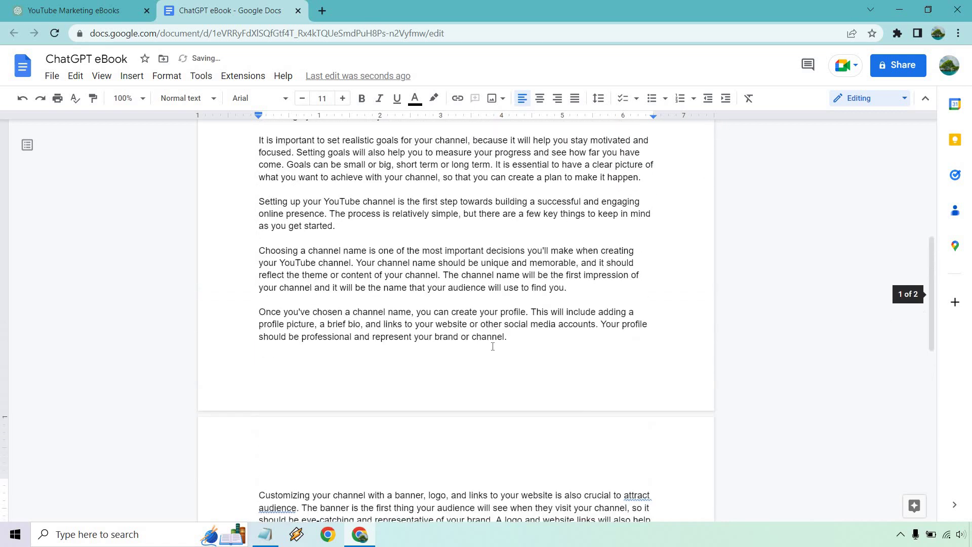
{"action": "scroll", "coordinate": [492, 346], "scroll_direction": "up", "scroll_amount": 4}
{"action": "scroll", "coordinate": [486, 337], "scroll_direction": "down", "scroll_amount": 8}
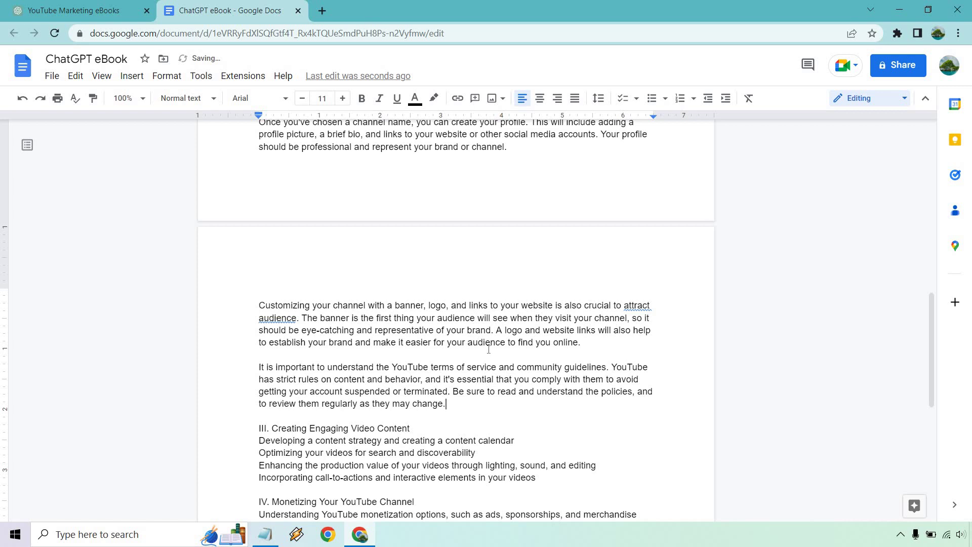
{"action": "scroll", "coordinate": [493, 352], "scroll_direction": "up", "scroll_amount": 5}
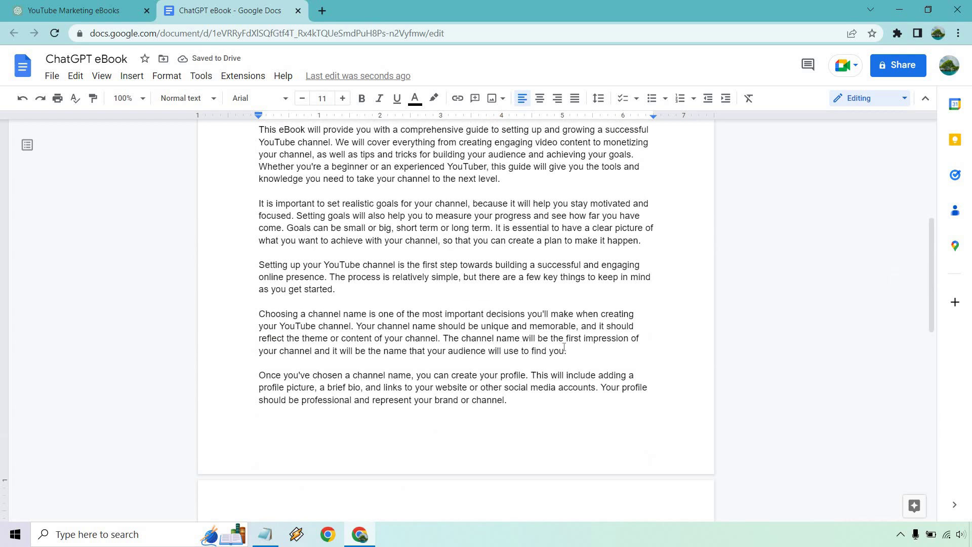
{"action": "left_click_drag", "start_coordinate": [567, 351], "coordinate": [260, 320]}
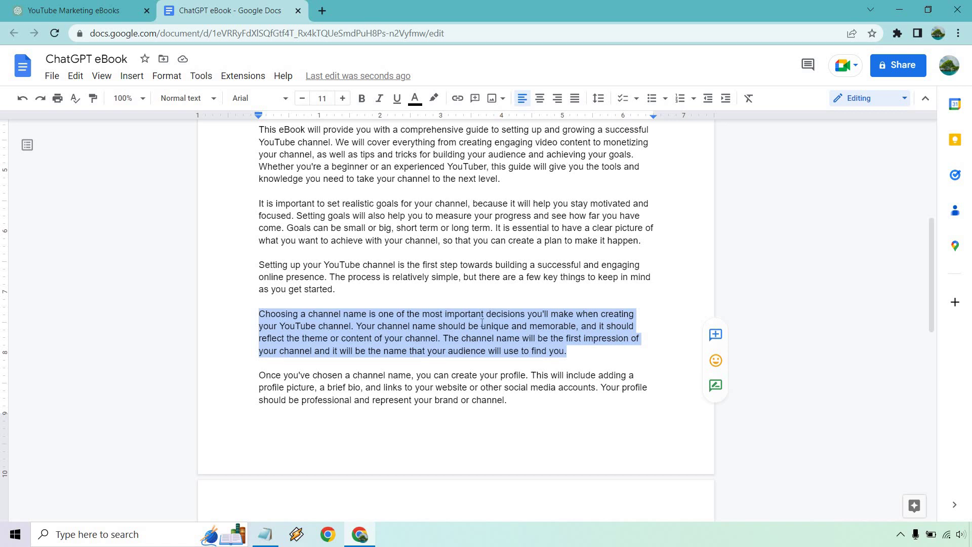
Paste into ChatGPT a prompt for quick channel-name paragraphs stressing it's not a big deal
{"action": "left_click", "coordinate": [119, 7]}
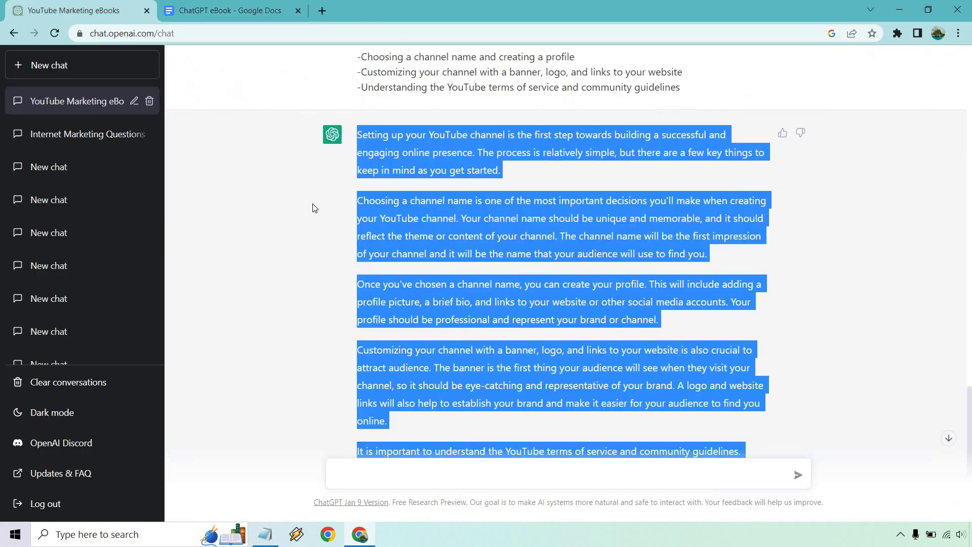
{"action": "scroll", "coordinate": [470, 400], "scroll_direction": "down", "scroll_amount": 3}
{"action": "left_click", "coordinate": [469, 461]}
{"action": "type", "text": "Write a few paragraphs about choosing a channel name, and make sure to include the fact that it's not that big of a deal. Quickly create something to save time, and then move to the next step."}
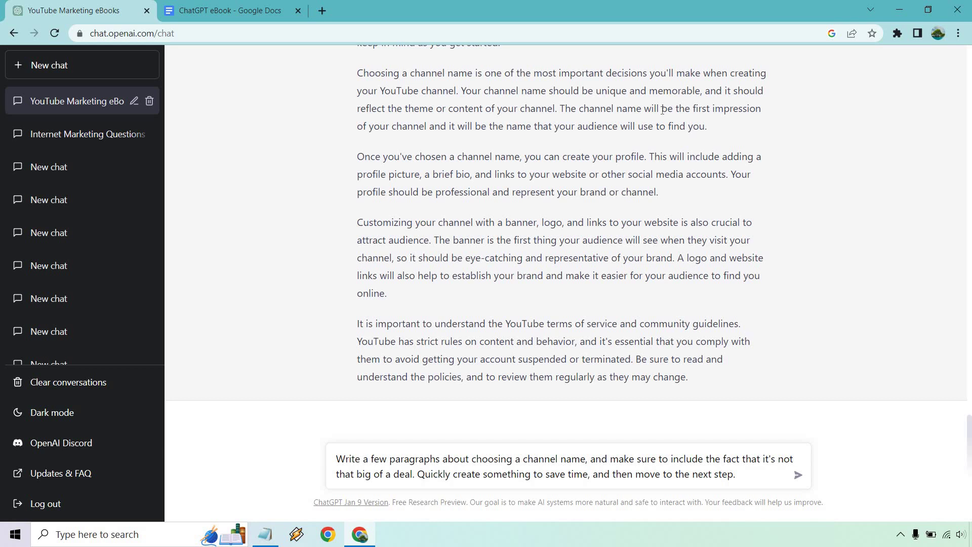
{"action": "left_click_drag", "start_coordinate": [716, 129], "coordinate": [354, 83]}
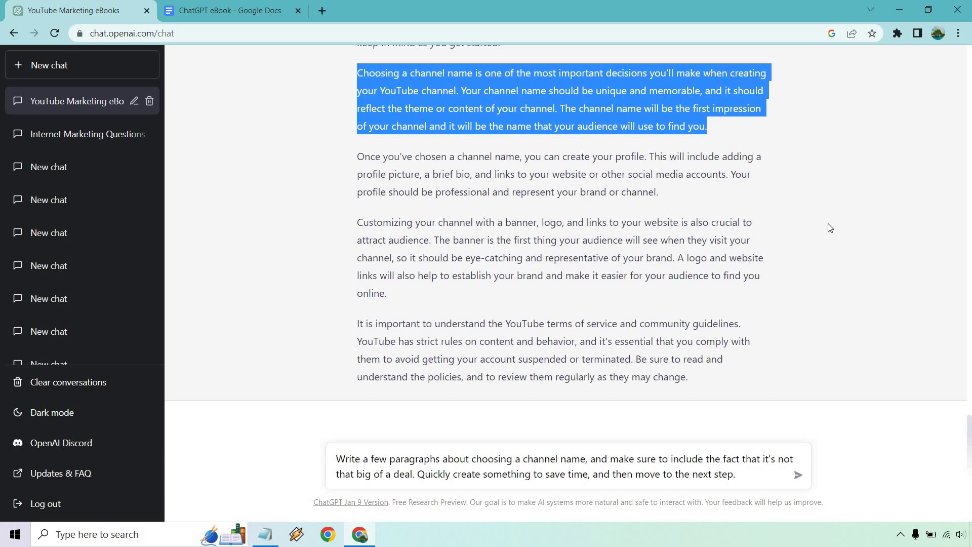
{"action": "left_click", "coordinate": [619, 166]}
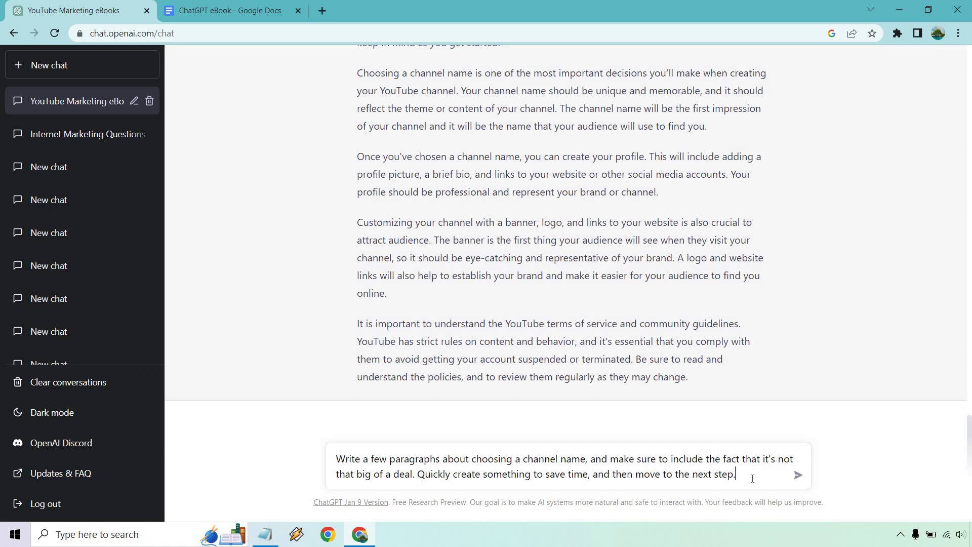
Send the channel-name prompt and select ChatGPT's entire five-paragraph answer, from 'Choosing' to the summary
{"action": "left_click", "coordinate": [797, 474]}
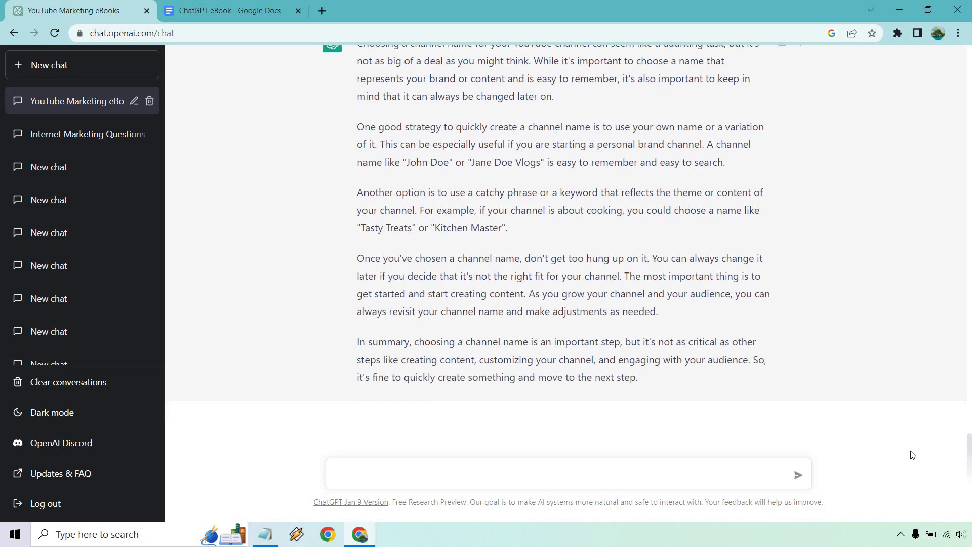
{"action": "scroll", "coordinate": [658, 429], "scroll_direction": "up", "scroll_amount": 1}
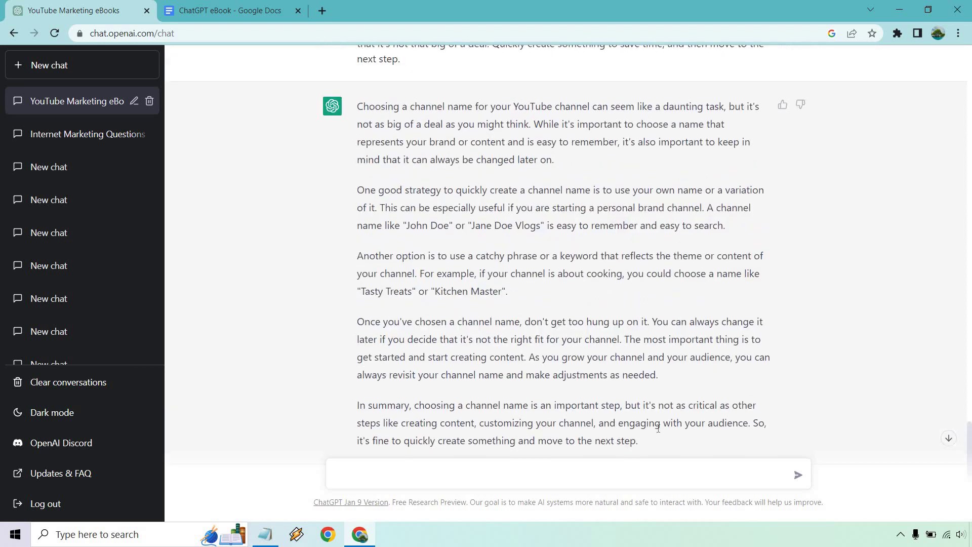
{"action": "left_click_drag", "start_coordinate": [645, 447], "coordinate": [359, 112]}
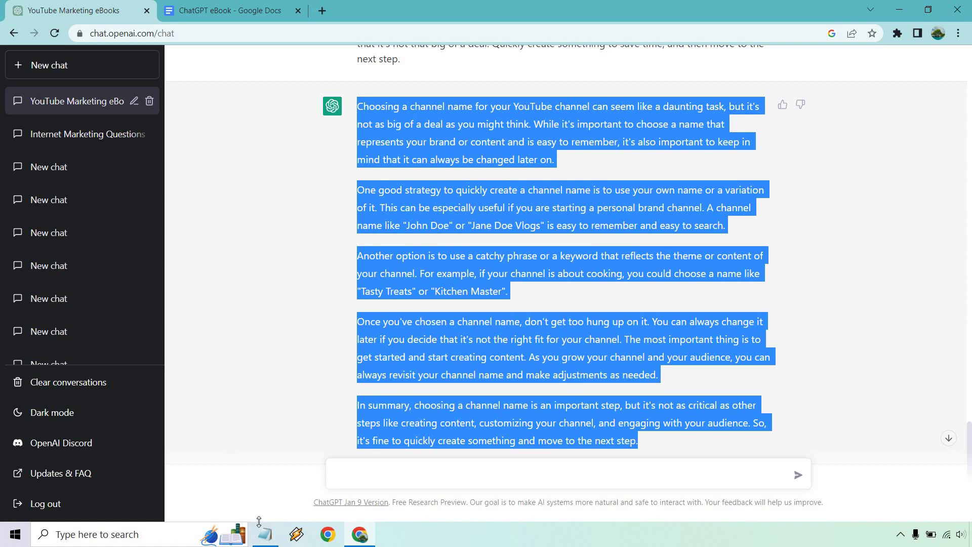
Delete the old channel-name paragraph and paste ChatGPT's new paragraphs below 'as you get started.'
{"action": "key", "text": "ctrl+Tab"}
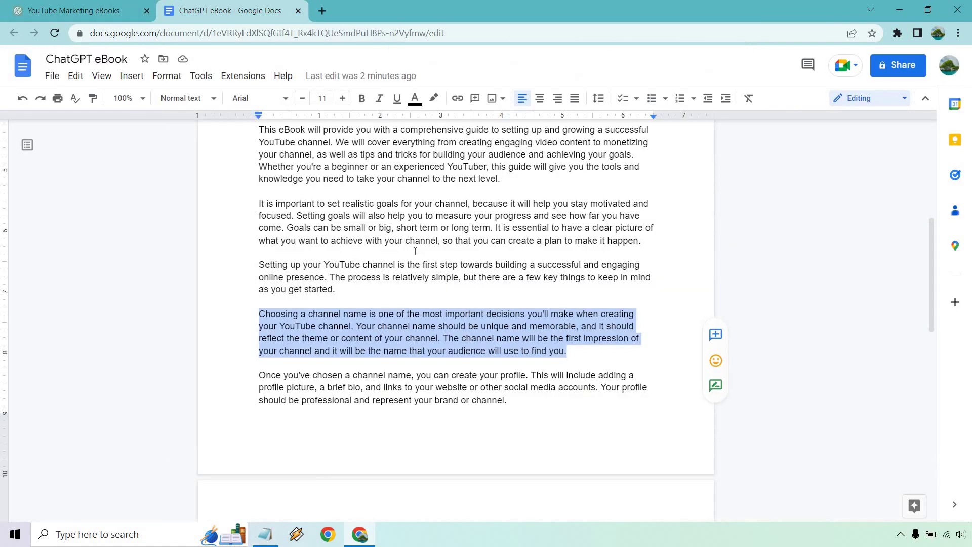
{"action": "scroll", "coordinate": [448, 276], "scroll_direction": "down", "scroll_amount": 2}
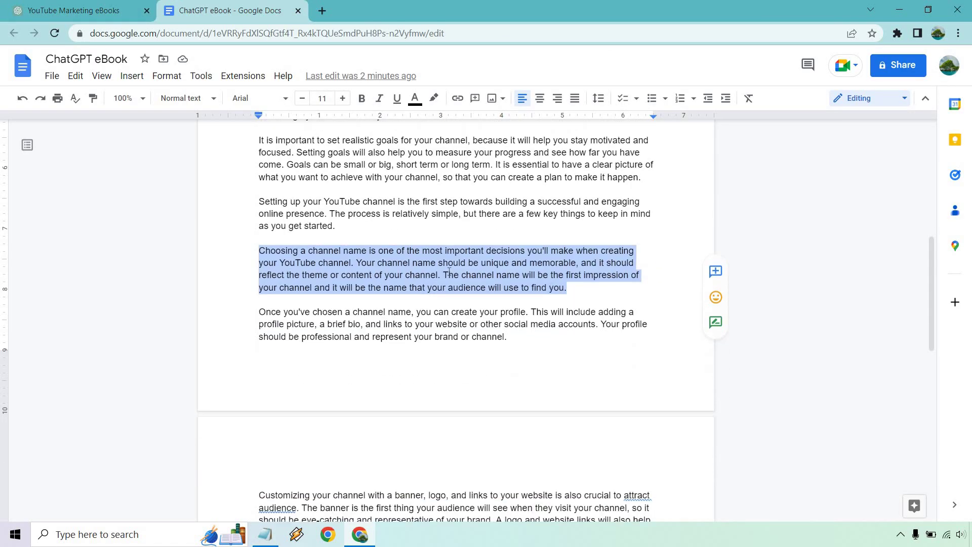
{"action": "key", "text": "BackSpace"}
{"action": "key", "text": "Return"}
{"action": "key", "text": "Return"}
{"action": "key", "text": "Return"}
{"action": "key", "text": "Return"}
{"action": "key", "text": "Return"}
{"action": "key", "text": "Return"}
{"action": "key", "text": "Return"}
{"action": "key", "text": "Return"}
{"action": "key", "text": "Return"}
{"action": "key", "text": "Return"}
{"action": "key", "text": "Return"}
{"action": "key", "text": "Return"}
{"action": "left_click", "coordinate": [280, 282]}
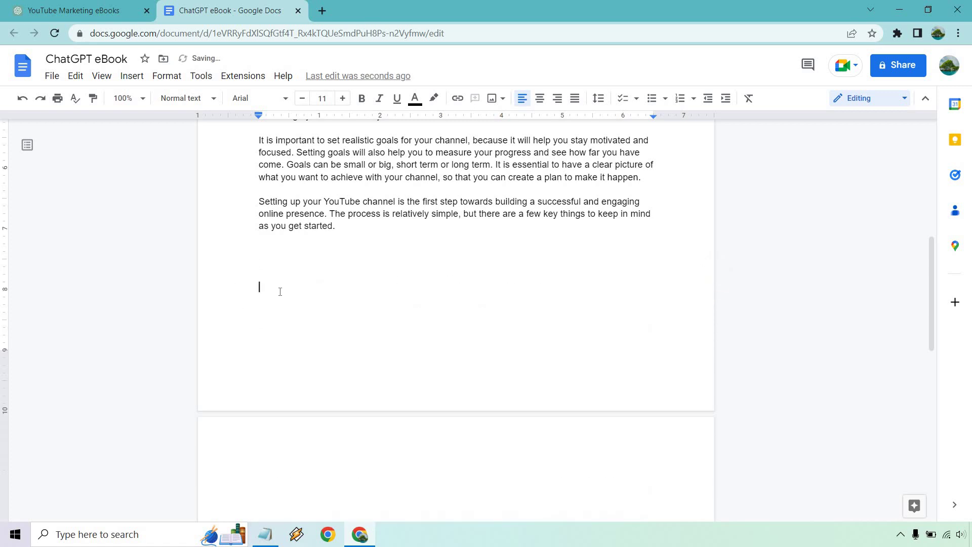
{"action": "key", "text": "ctrl+v"}
Adjust spacing before the new 'Choosing' paragraph and remove blank lines before the profile paragraph
{"action": "scroll", "coordinate": [352, 260], "scroll_direction": "up", "scroll_amount": 5}
{"action": "left_click", "coordinate": [260, 289]}
{"action": "key", "text": "Return"}
{"action": "key", "text": "Return"}
{"action": "key", "text": "Return"}
{"action": "key", "text": "Return"}
{"action": "scroll", "coordinate": [427, 309], "scroll_direction": "down", "scroll_amount": 10}
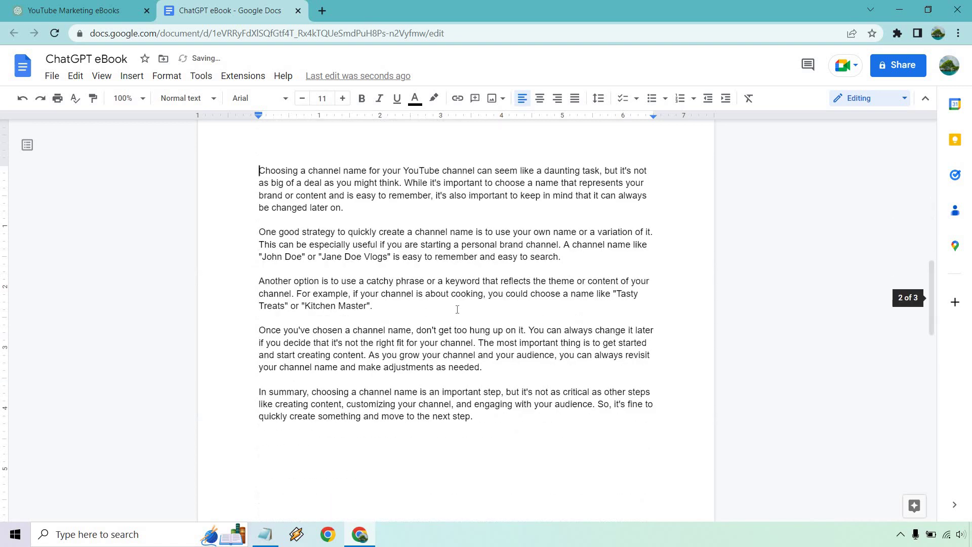
{"action": "scroll", "coordinate": [456, 309], "scroll_direction": "up", "scroll_amount": 5}
{"action": "scroll", "coordinate": [320, 394], "scroll_direction": "down", "scroll_amount": 5}
{"action": "left_click", "coordinate": [307, 418]}
{"action": "key", "text": "BackSpace"}
{"action": "key", "text": "BackSpace"}
{"action": "key", "text": "BackSpace"}
{"action": "key", "text": "BackSpace"}
{"action": "key", "text": "BackSpace"}
{"action": "key", "text": "BackSpace"}
{"action": "key", "text": "BackSpace"}
{"action": "key", "text": "BackSpace"}
Close the gap after the summary and remove the blank lines above the new paragraphs
{"action": "left_click", "coordinate": [270, 331]}
{"action": "key", "text": "BackSpace"}
{"action": "key", "text": "BackSpace"}
{"action": "key", "text": "BackSpace"}
{"action": "key", "text": "BackSpace"}
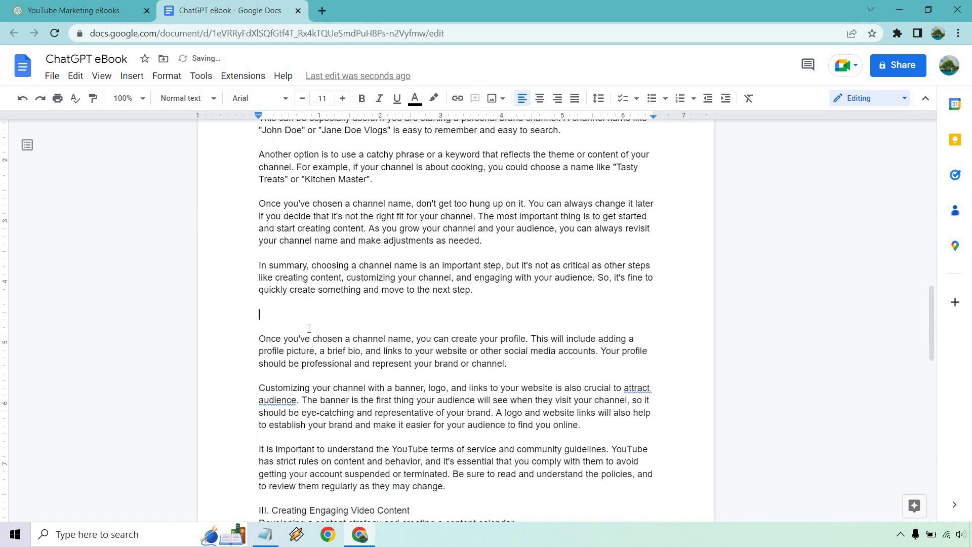
{"action": "scroll", "coordinate": [334, 348], "scroll_direction": "up", "scroll_amount": 6}
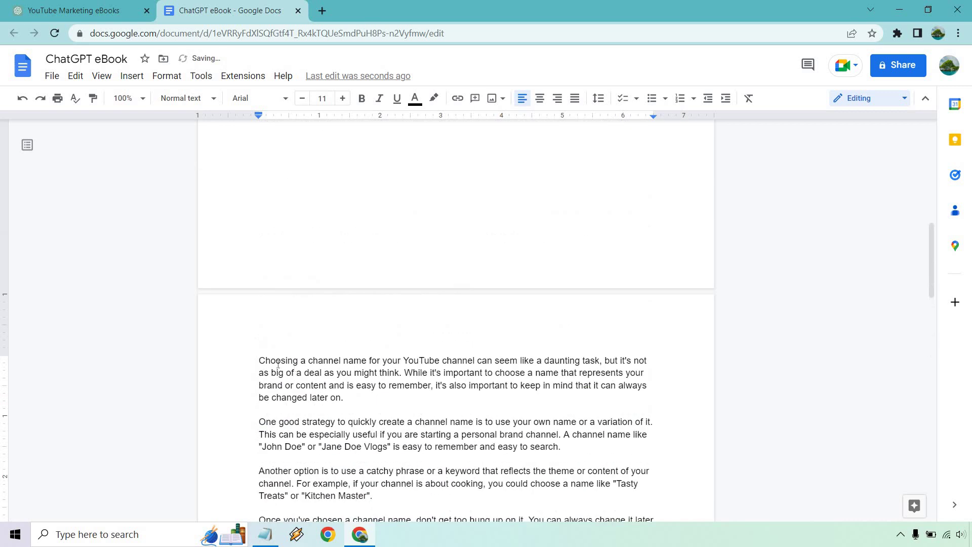
{"action": "left_click", "coordinate": [257, 360]}
{"action": "key", "text": "BackSpace"}
{"action": "key", "text": "BackSpace"}
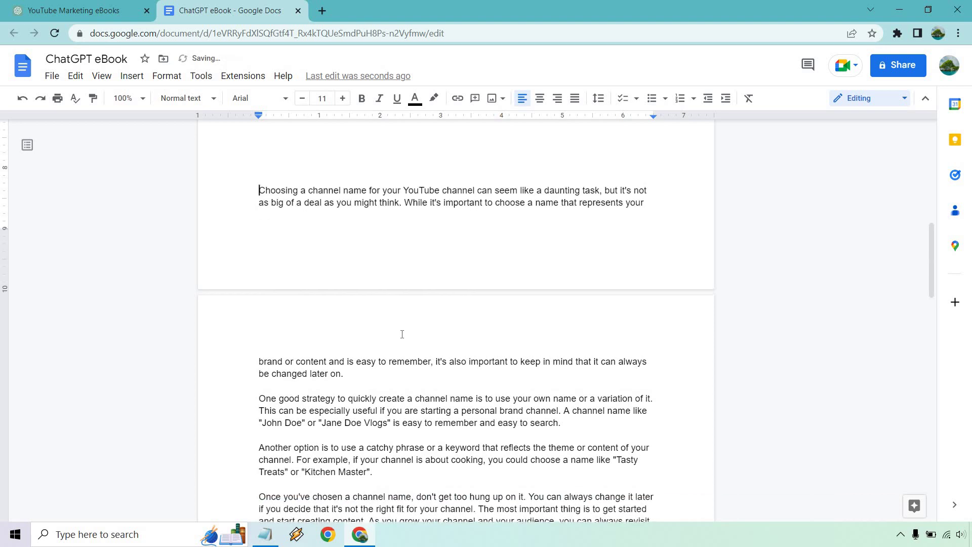
{"action": "scroll", "coordinate": [405, 335], "scroll_direction": "up", "scroll_amount": 5}
{"action": "key", "text": "BackSpace"}
{"action": "key", "text": "BackSpace"}
{"action": "key", "text": "BackSpace"}
{"action": "key", "text": "BackSpace"}
{"action": "key", "text": "BackSpace"}
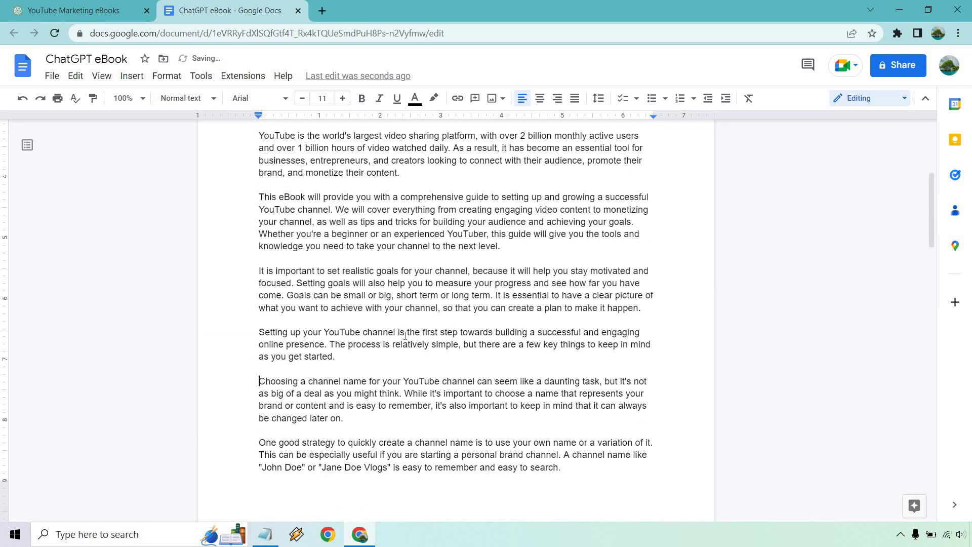
Select the three VI. Conclusion points: recap, encouragement and additional resources
{"action": "scroll", "coordinate": [408, 326], "scroll_direction": "down", "scroll_amount": 12}
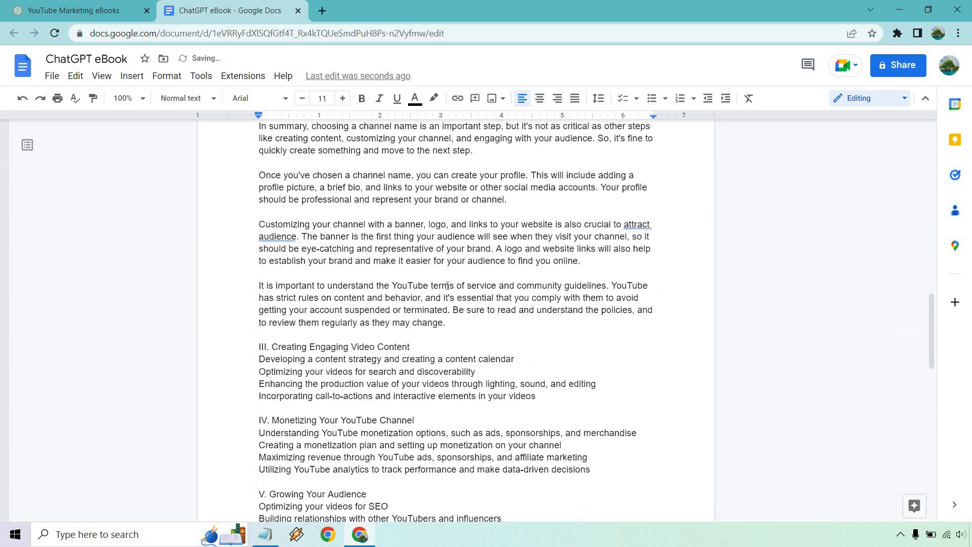
{"action": "scroll", "coordinate": [442, 295], "scroll_direction": "up", "scroll_amount": 9}
{"action": "scroll", "coordinate": [442, 296], "scroll_direction": "up", "scroll_amount": 8}
{"action": "left_click_drag", "start_coordinate": [349, 282], "coordinate": [263, 284]}
{"action": "left_click", "coordinate": [400, 283]}
{"action": "scroll", "coordinate": [400, 285], "scroll_direction": "down", "scroll_amount": 10}
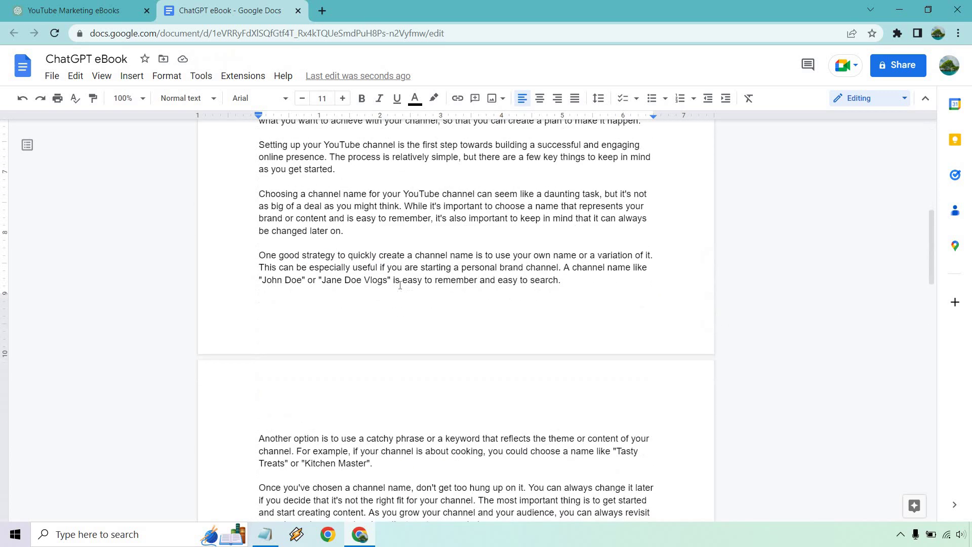
{"action": "scroll", "coordinate": [400, 285], "scroll_direction": "down", "scroll_amount": 5}
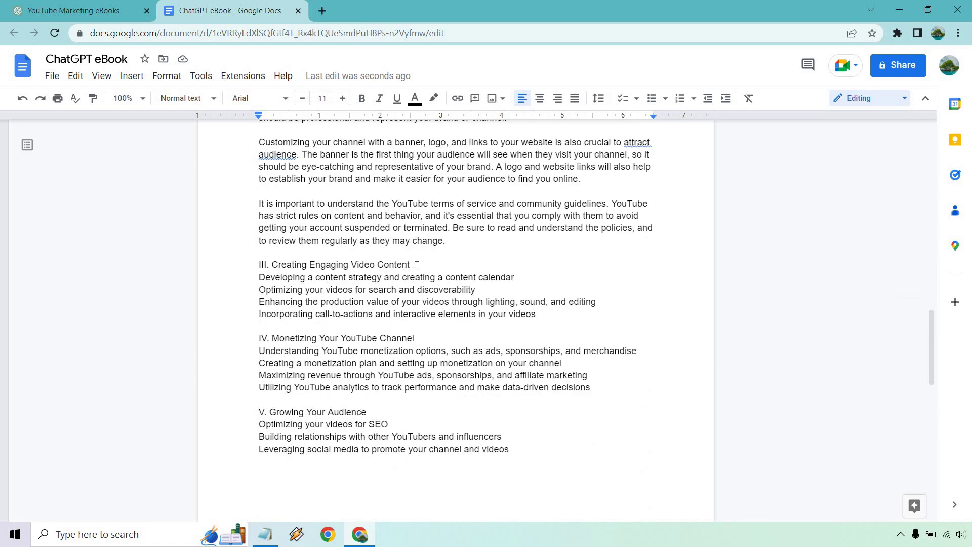
{"action": "left_click_drag", "start_coordinate": [537, 315], "coordinate": [248, 282]}
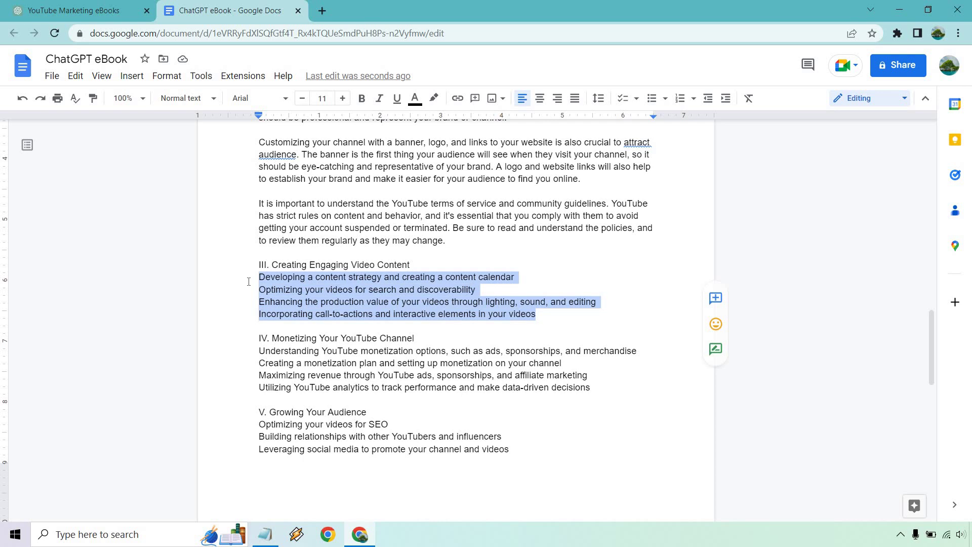
{"action": "left_click", "coordinate": [373, 294]}
{"action": "scroll", "coordinate": [363, 325], "scroll_direction": "down", "scroll_amount": 7}
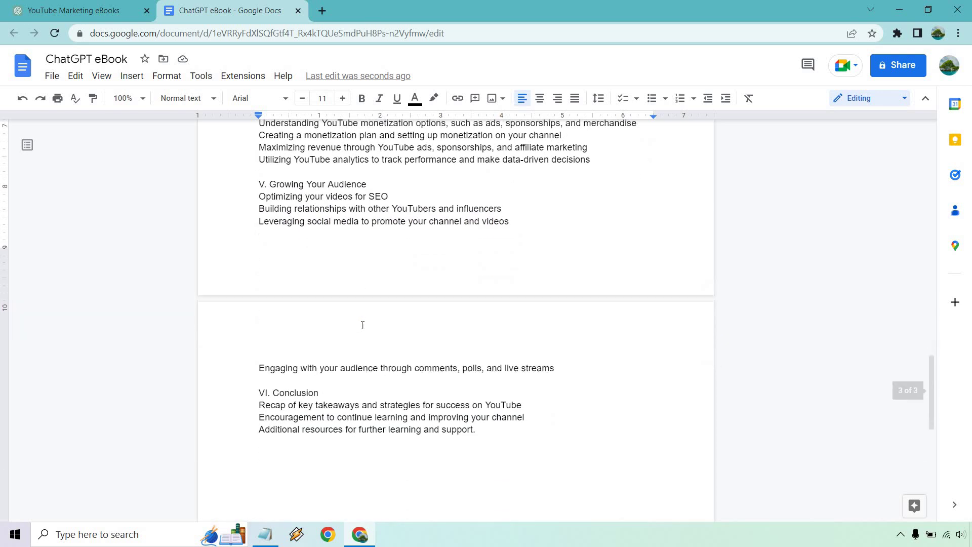
{"action": "left_click_drag", "start_coordinate": [476, 278], "coordinate": [254, 249]}
{"action": "left_click_drag", "start_coordinate": [254, 250], "coordinate": [252, 249]}
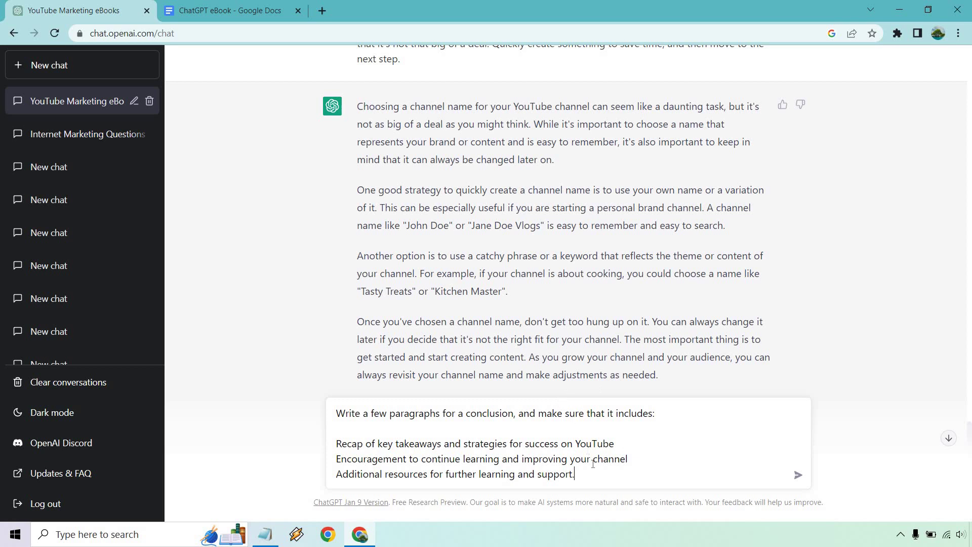
Send ChatGPT the conclusion request containing the three outline points
{"action": "left_click_drag", "start_coordinate": [576, 474], "coordinate": [363, 484]}
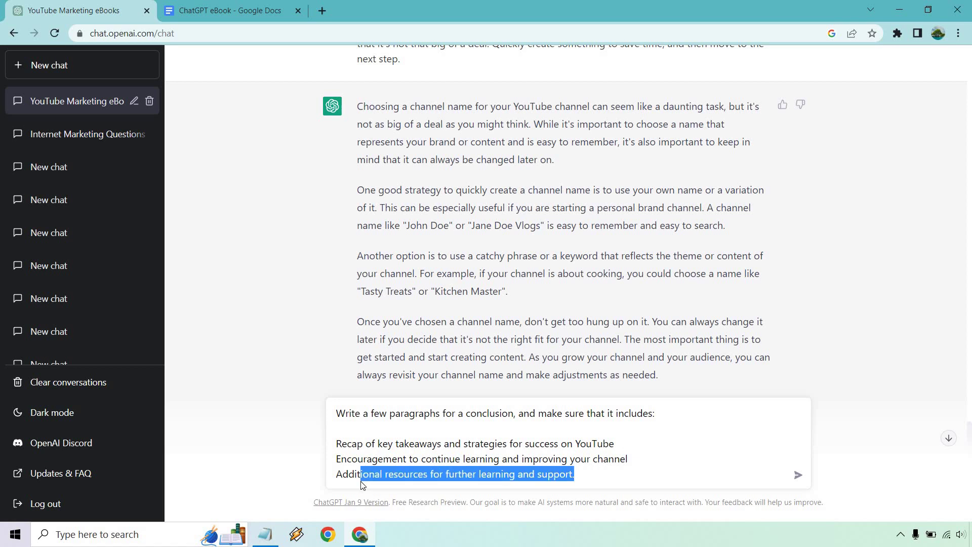
{"action": "left_click", "coordinate": [603, 473]}
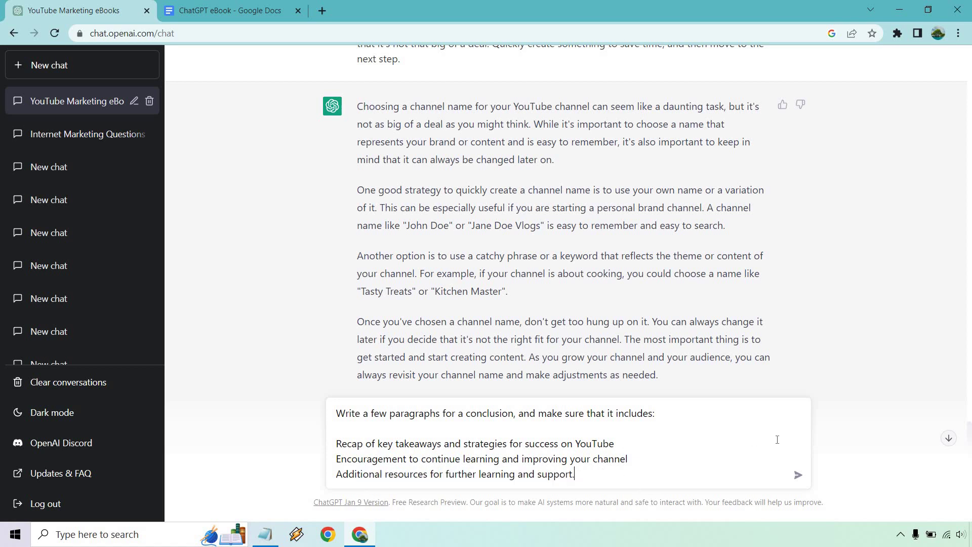
{"action": "key", "text": "Return"}
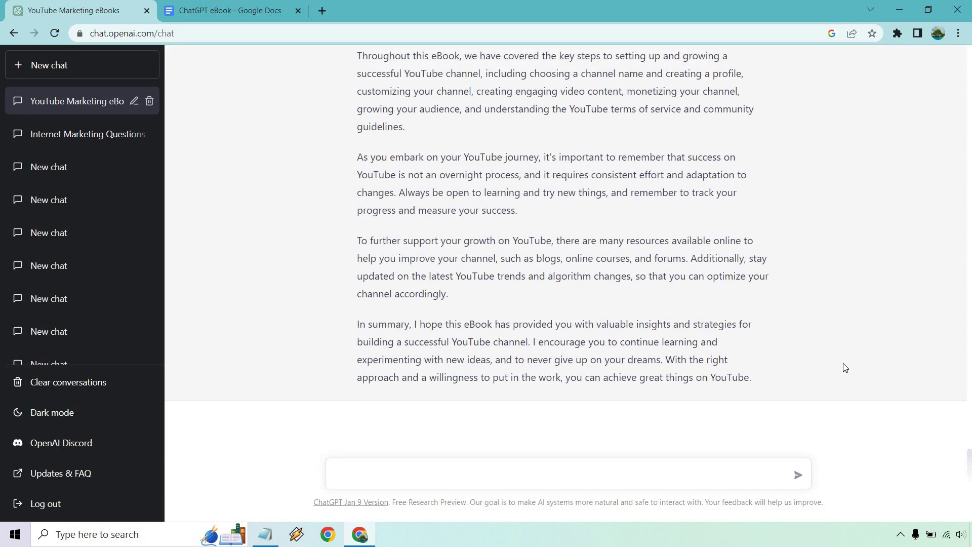
Select ChatGPT's conclusion paragraphs, starting 'In conclusion, YouTube is a powerful platform', for copying
{"action": "scroll", "coordinate": [844, 354], "scroll_direction": "up", "scroll_amount": 3}
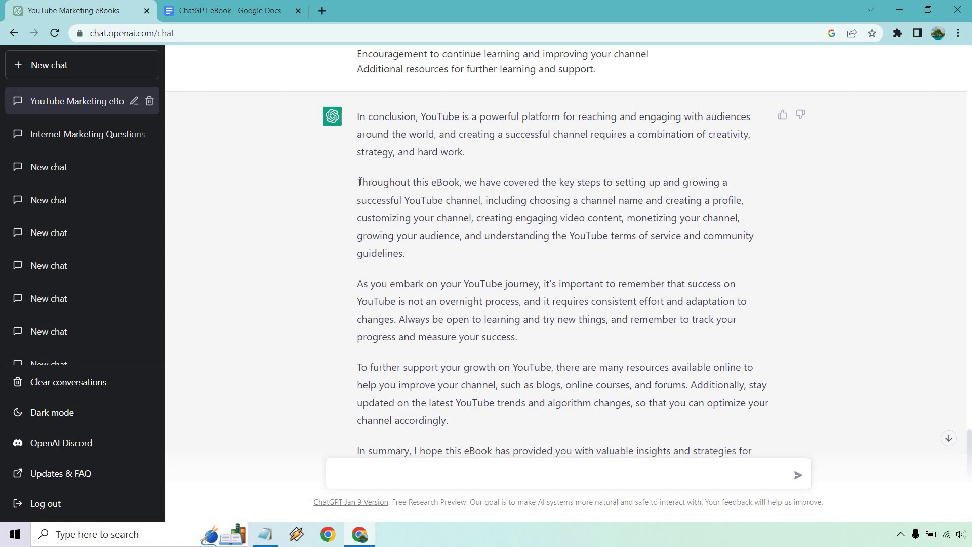
{"action": "left_click_drag", "start_coordinate": [357, 182], "coordinate": [455, 180]}
{"action": "left_click", "coordinate": [504, 201]}
{"action": "scroll", "coordinate": [620, 162], "scroll_direction": "down", "scroll_amount": 1}
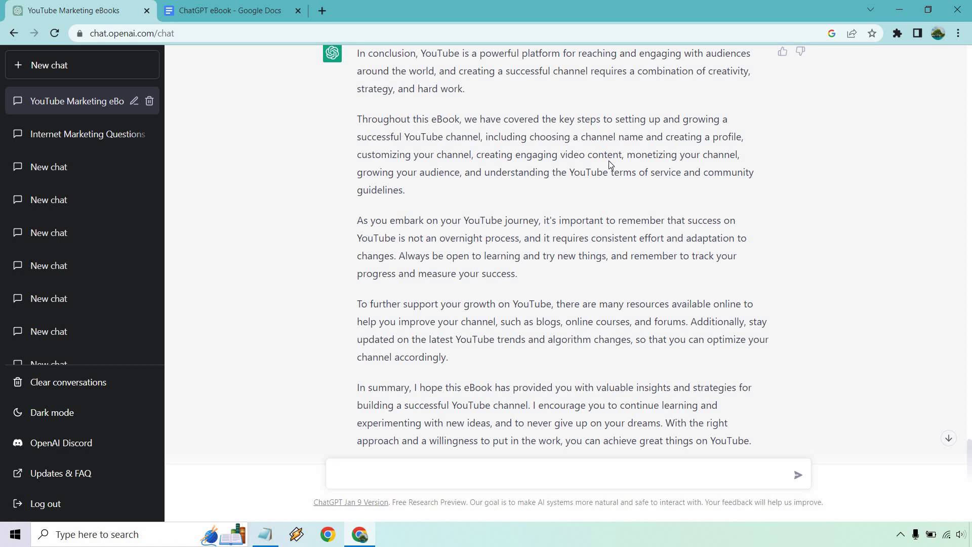
{"action": "scroll", "coordinate": [886, 187], "scroll_direction": "down", "scroll_amount": 1}
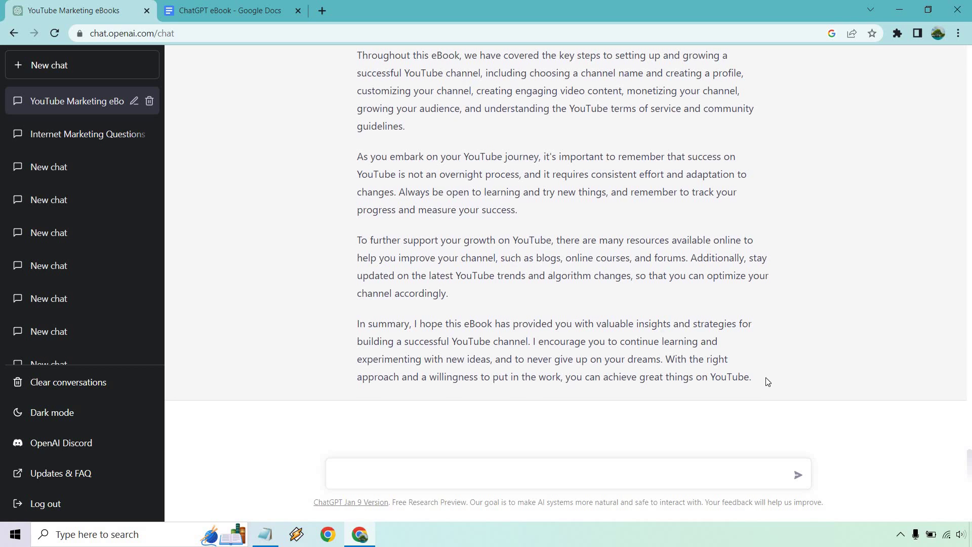
{"action": "left_click_drag", "start_coordinate": [756, 380], "coordinate": [399, 272]}
Paste ChatGPT's conclusion paragraphs over the VI. Conclusion outline in the eBook
{"action": "scroll", "coordinate": [555, 318], "scroll_direction": "up", "scroll_amount": 3}
{"action": "key", "text": "ctrl+Tab"}
{"action": "key", "text": "ctrl+v"}
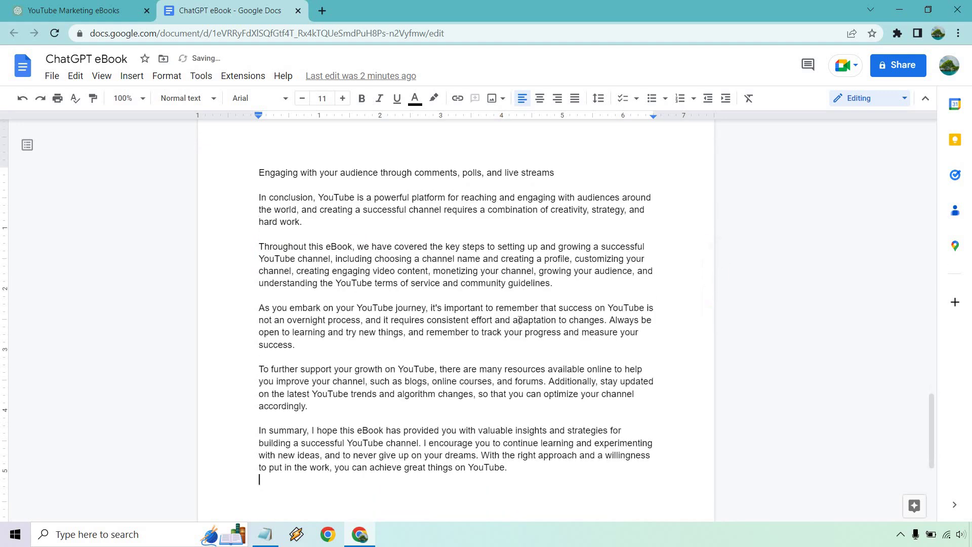
{"action": "scroll", "coordinate": [512, 324], "scroll_direction": "up", "scroll_amount": 6}
{"action": "scroll", "coordinate": [513, 334], "scroll_direction": "up", "scroll_amount": 20}
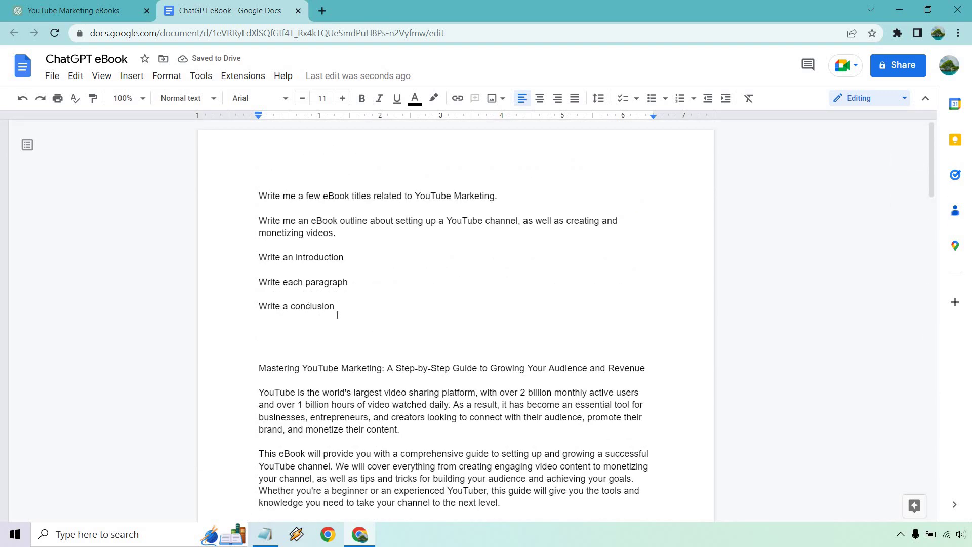
Delete the blank lines below the 'Write a conclusion' prompt list
{"action": "left_click", "coordinate": [271, 348]}
{"action": "key", "text": "BackSpace"}
{"action": "key", "text": "BackSpace"}
{"action": "key", "text": "BackSpace"}
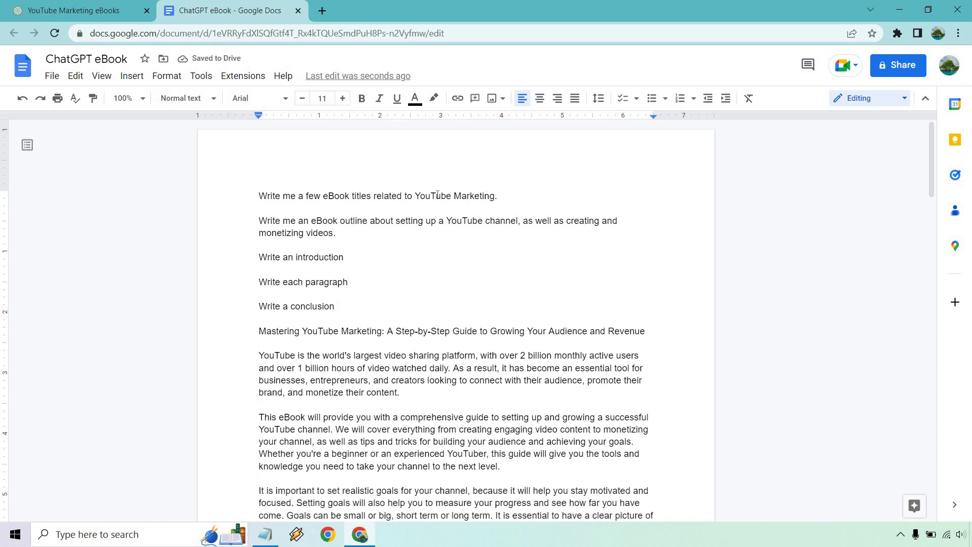
{"action": "left_click_drag", "start_coordinate": [507, 196], "coordinate": [219, 204]}
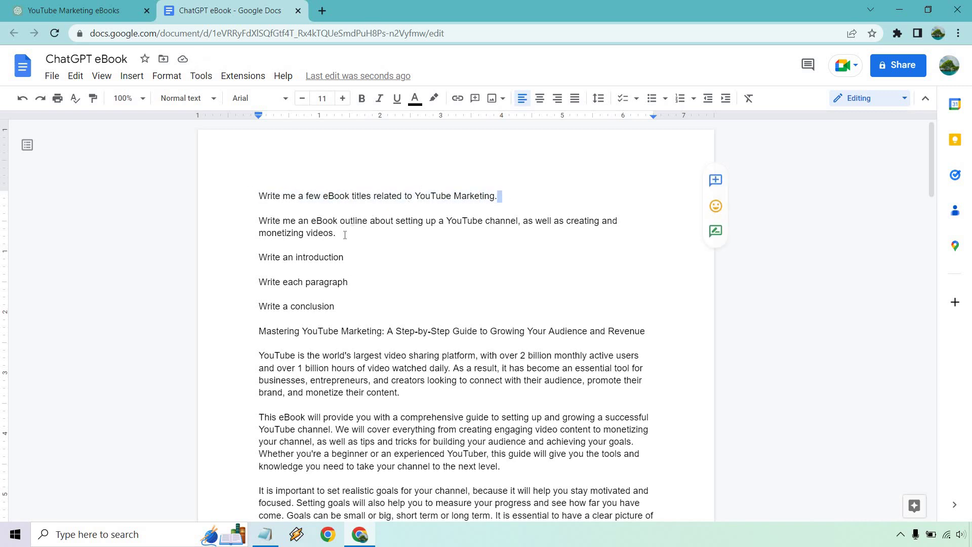
{"action": "left_click_drag", "start_coordinate": [345, 235], "coordinate": [223, 223]}
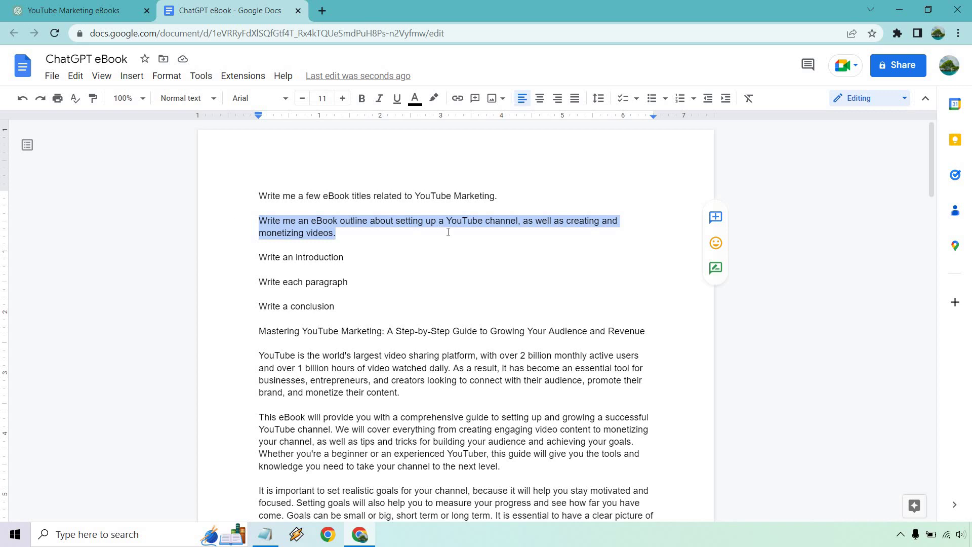
{"action": "left_click", "coordinate": [392, 235]}
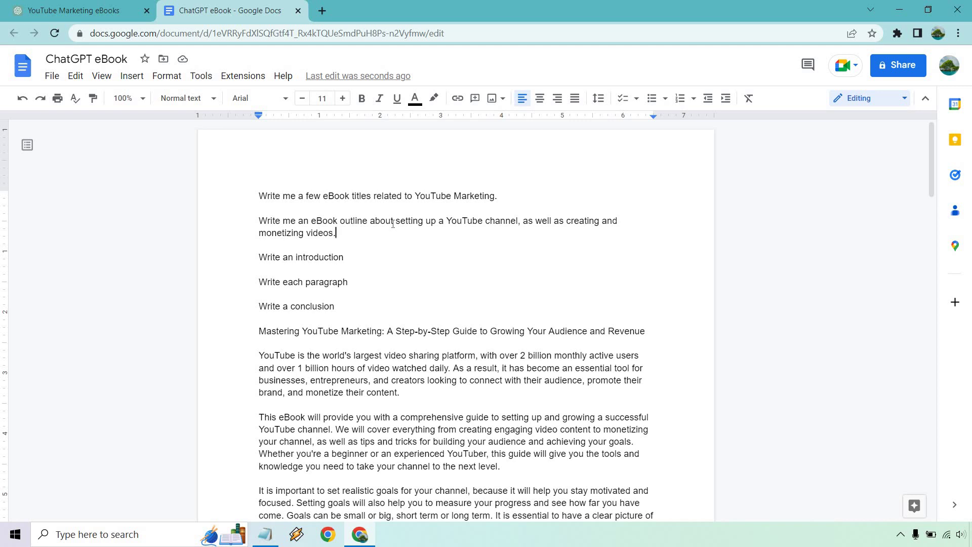
{"action": "scroll", "coordinate": [393, 223], "scroll_direction": "down", "scroll_amount": 1}
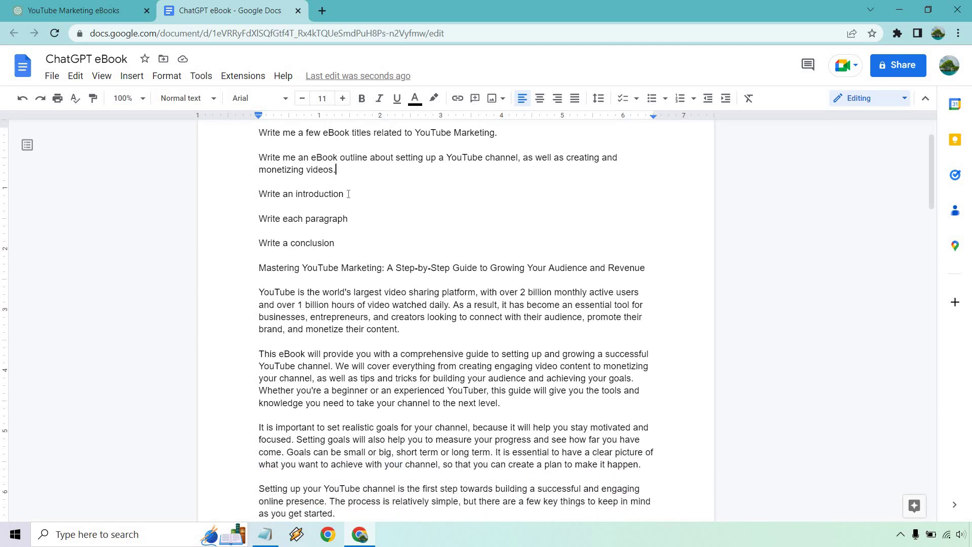
{"action": "left_click_drag", "start_coordinate": [362, 219], "coordinate": [244, 223]}
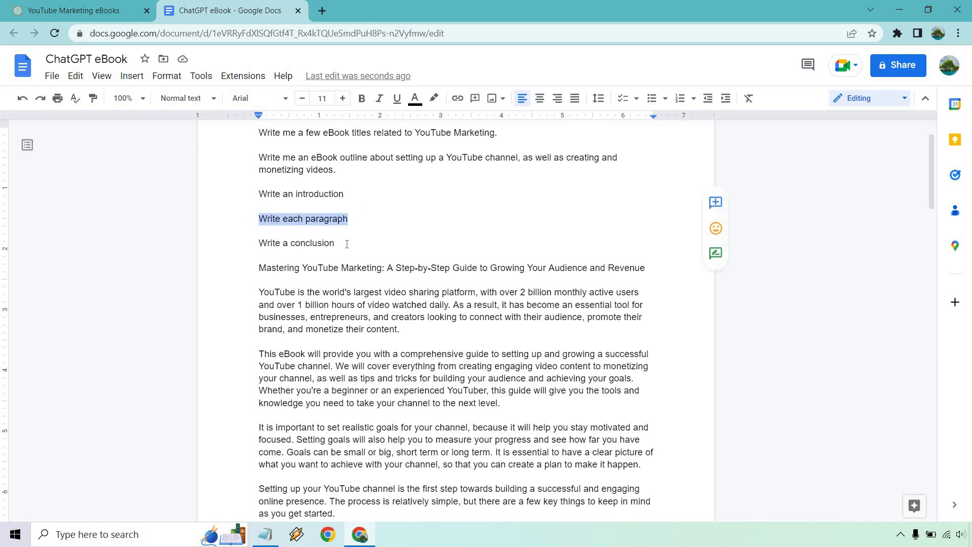
{"action": "left_click_drag", "start_coordinate": [335, 244], "coordinate": [256, 244]}
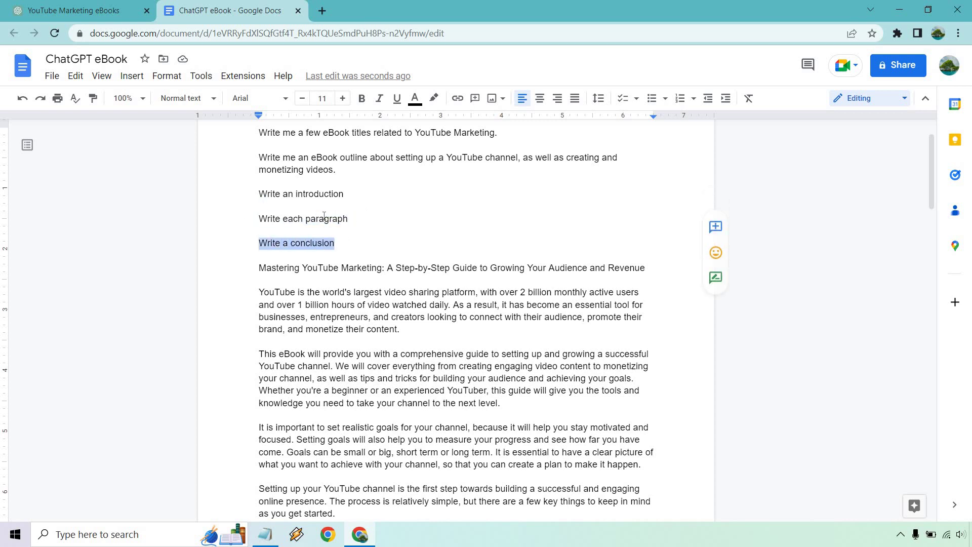
{"action": "left_click", "coordinate": [324, 217]}
{"action": "scroll", "coordinate": [361, 230], "scroll_direction": "down", "scroll_amount": 10}
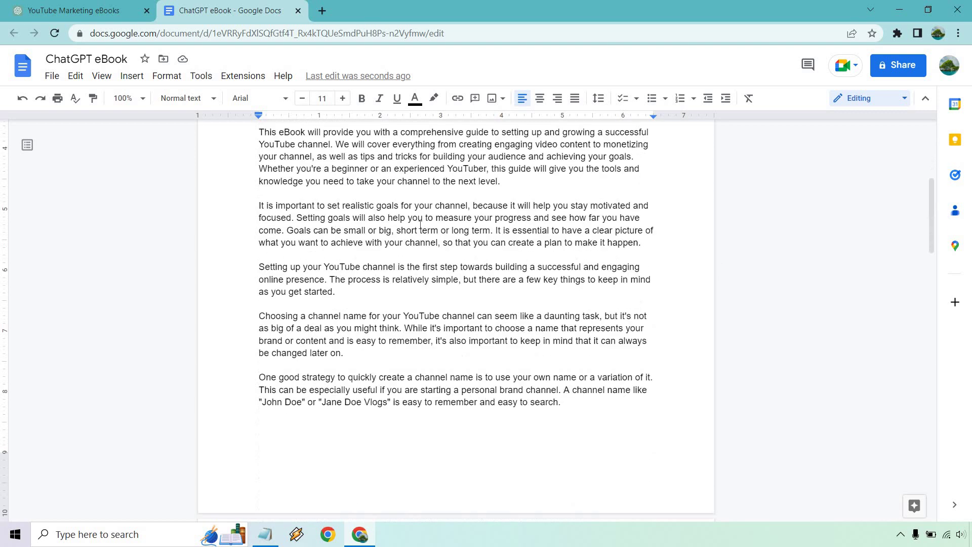
{"action": "scroll", "coordinate": [424, 227], "scroll_direction": "down", "scroll_amount": 9}
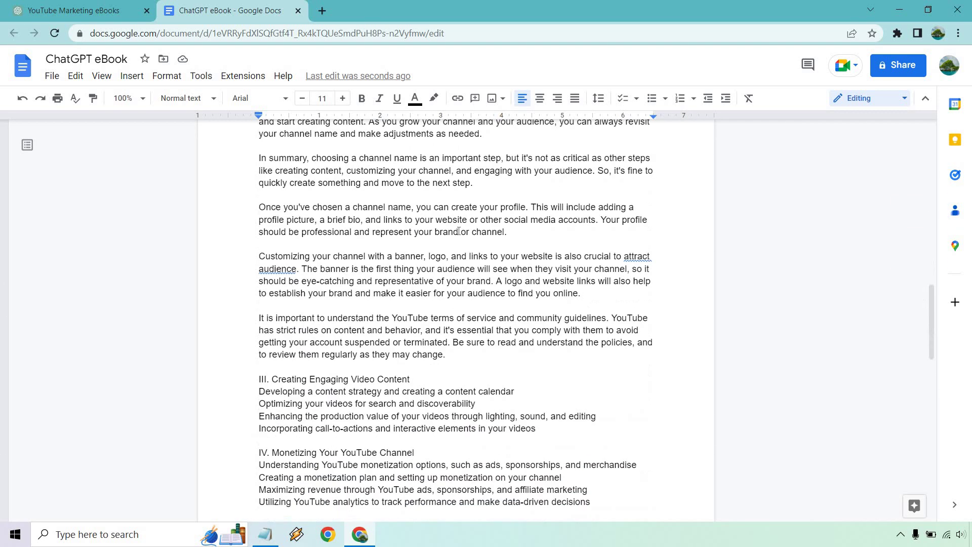
{"action": "scroll", "coordinate": [459, 230], "scroll_direction": "down", "scroll_amount": 10}
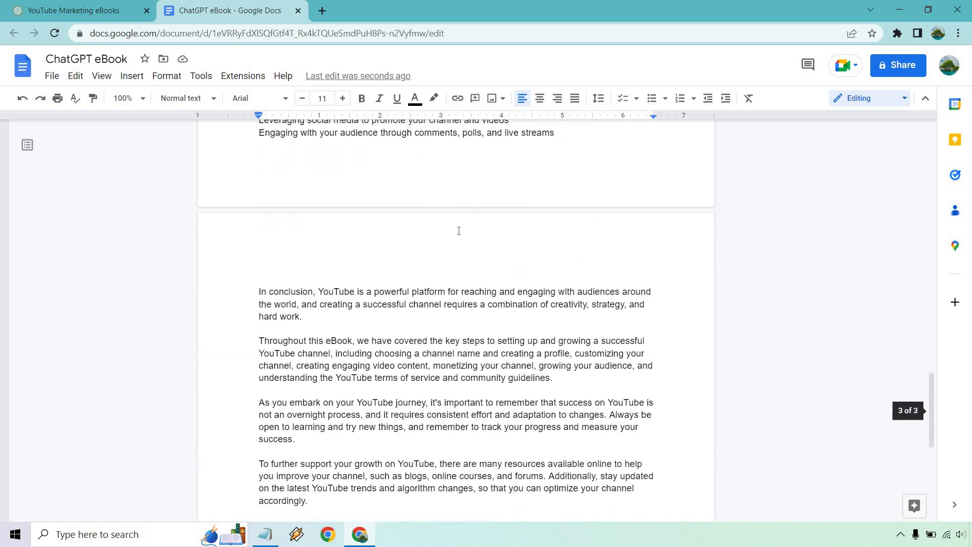
{"action": "scroll", "coordinate": [463, 243], "scroll_direction": "up", "scroll_amount": 15}
{"action": "scroll", "coordinate": [464, 245], "scroll_direction": "up", "scroll_amount": 15}
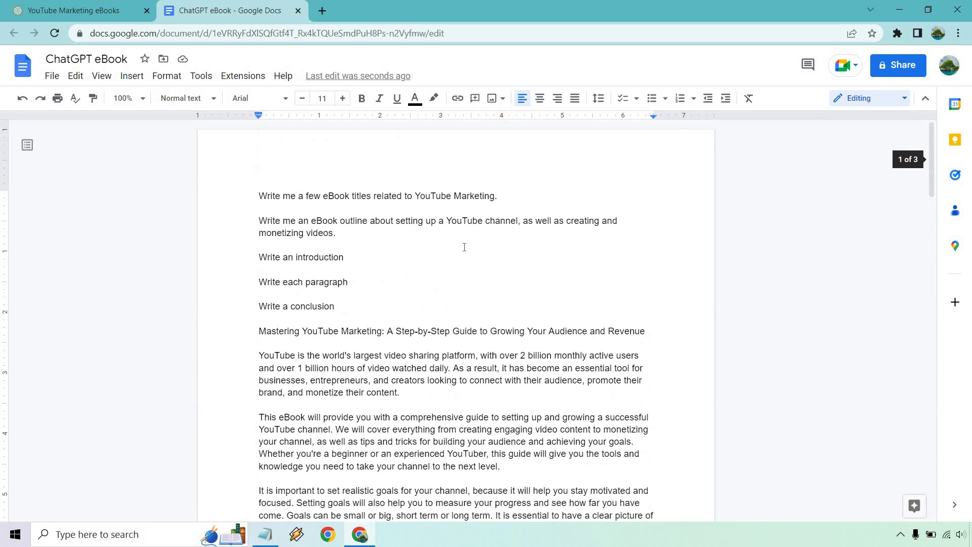
{"action": "left_click", "coordinate": [325, 282]}
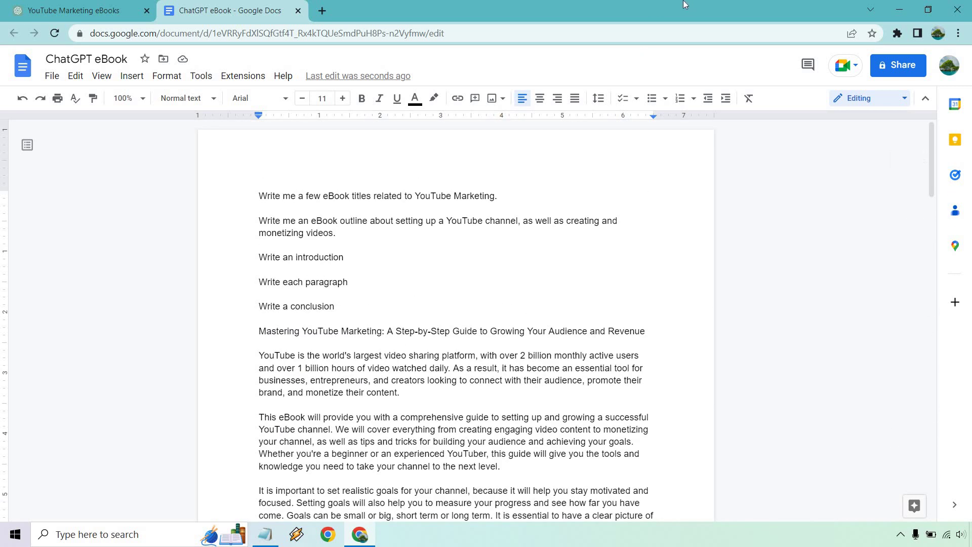